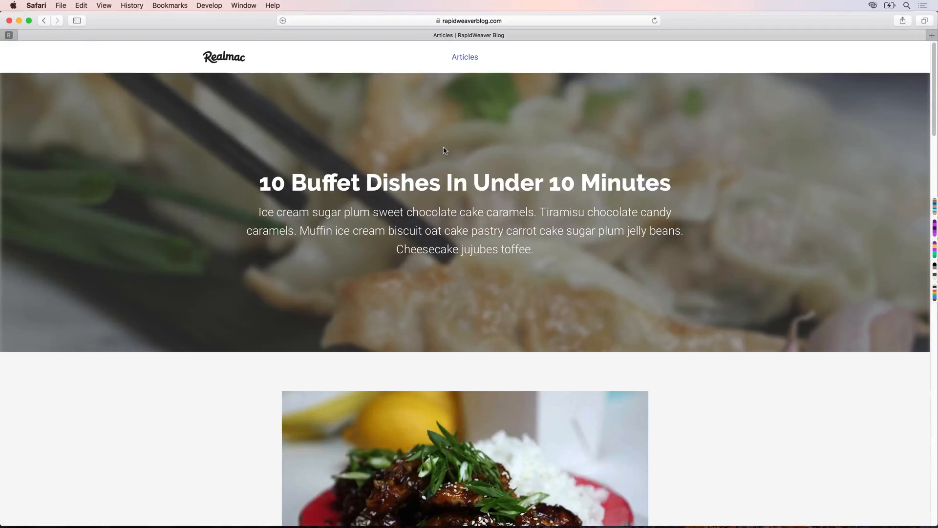
# Switch to RapidWeaver 7.
pyautogui.press('super+space')
pyautogui.write('ra')
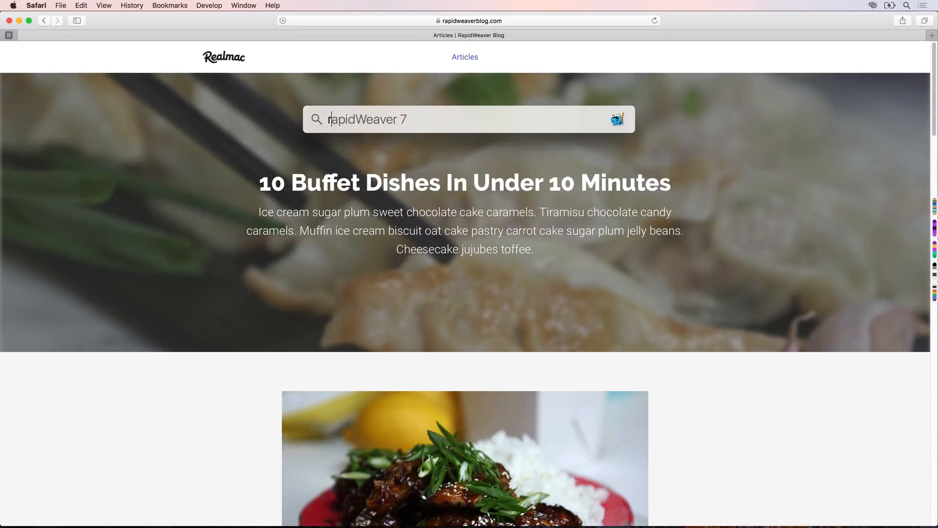
pyautogui.press('Return')
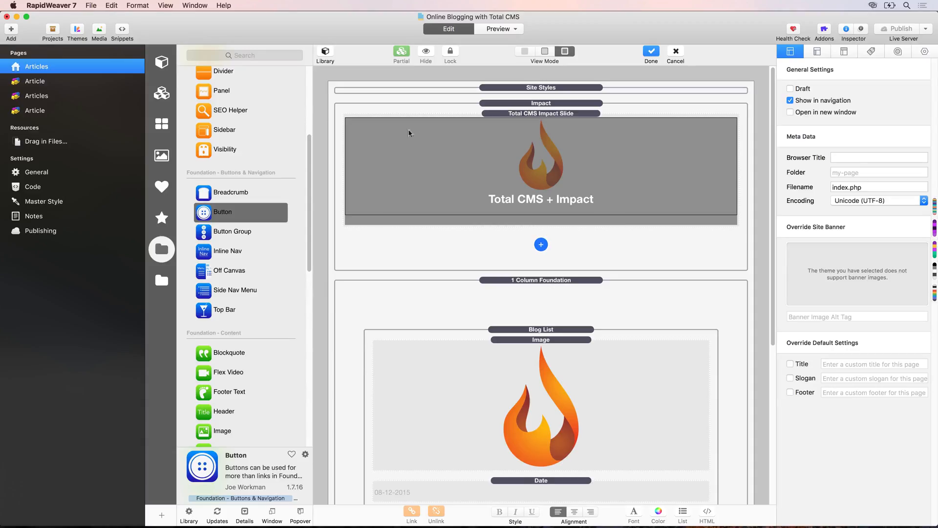
# Add a new Stacks page to the project and name it "Search".
pyautogui.click(13, 31)
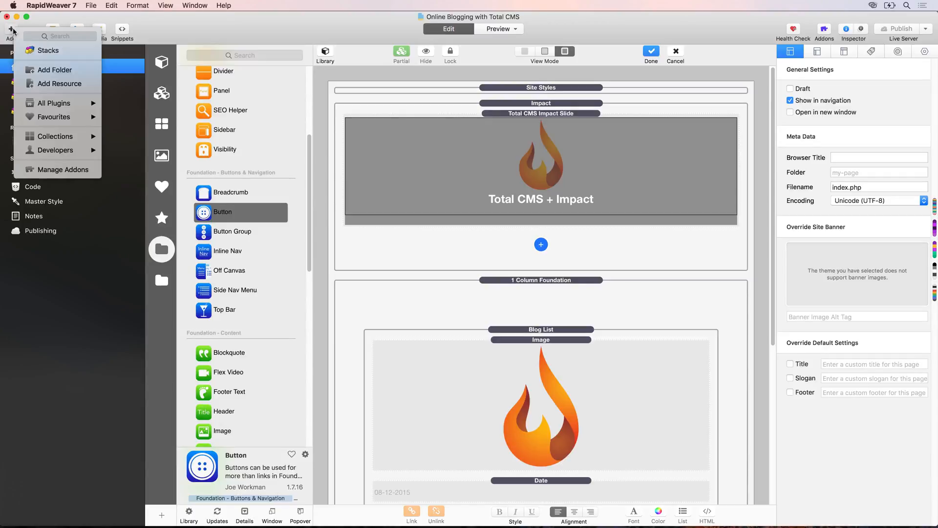
pyautogui.click(37, 51)
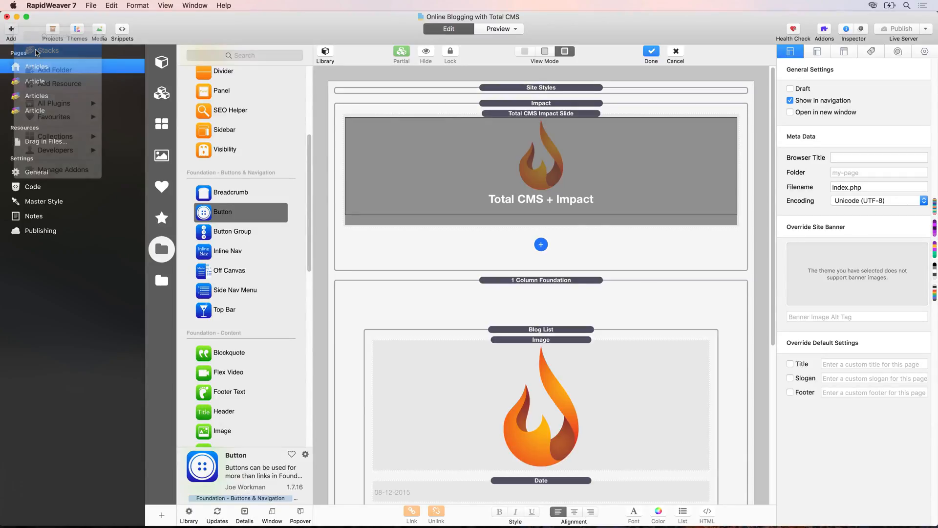
pyautogui.doubleClick(42, 82)
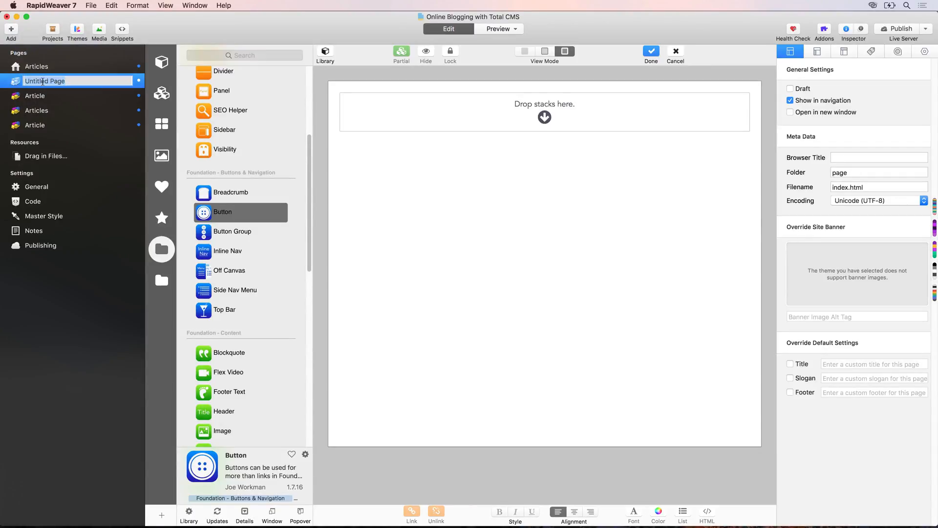
pyautogui.write('Search')
pyautogui.press('Return')
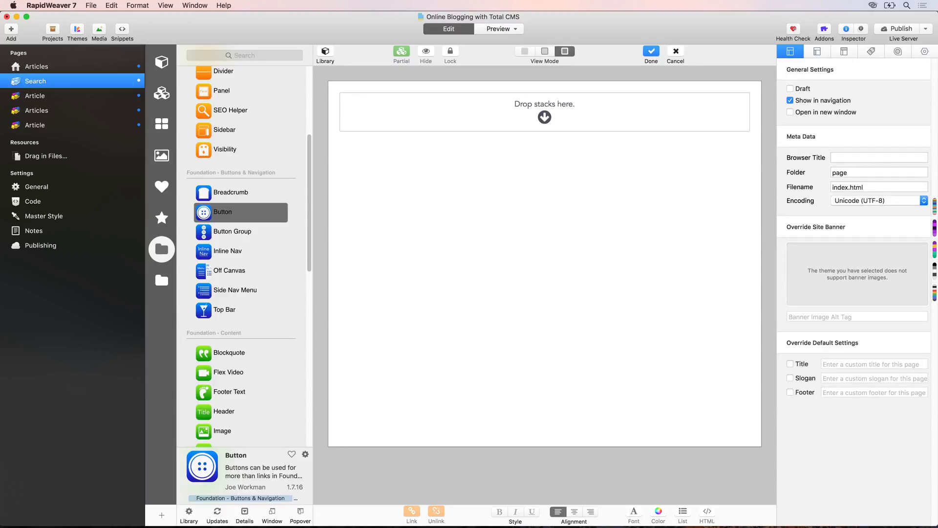
# Exclude the Search page from the navigation and set its folder to "search".
pyautogui.click(791, 100)
pyautogui.doubleClick(844, 172)
pyautogui.write('search')
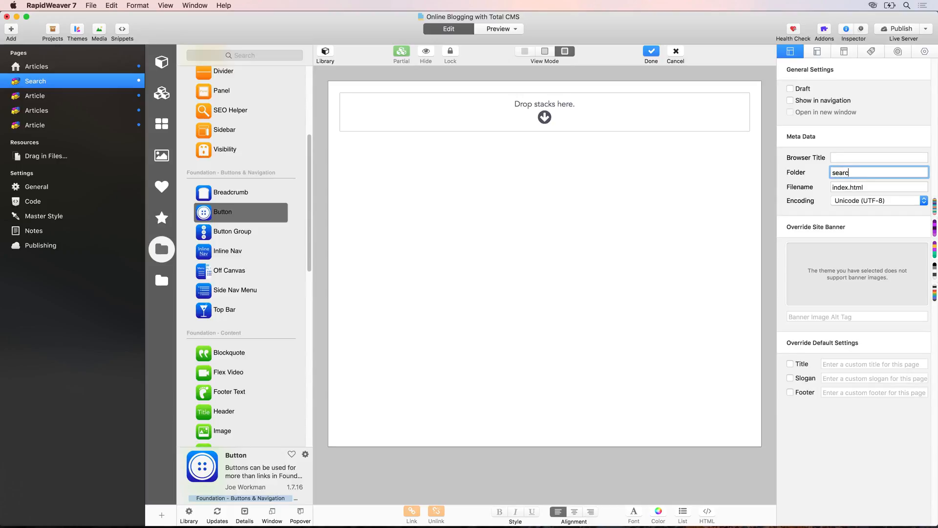
# Change the Search page's filename to index.php.
pyautogui.press('Tab')
pyautogui.press('Right')
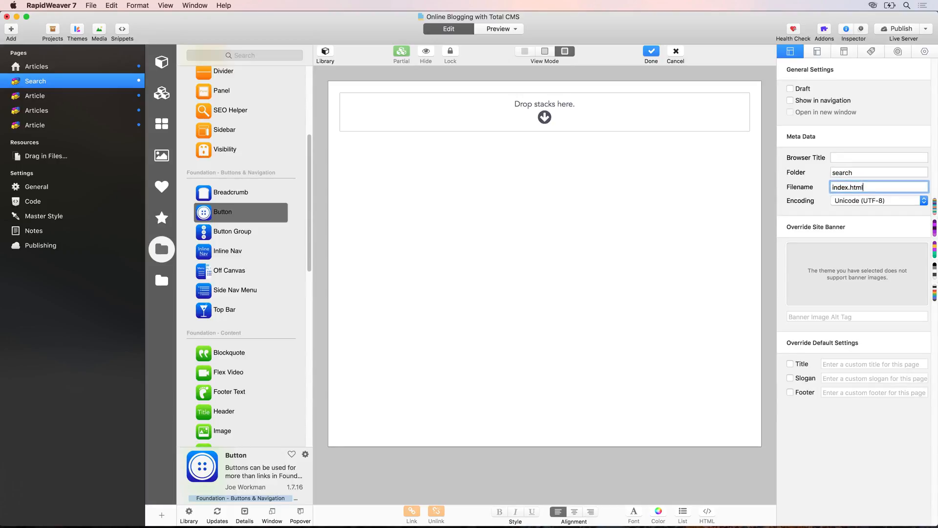
pyautogui.press('BackSpace')
pyautogui.press('BackSpace')
pyautogui.press('BackSpace')
pyautogui.press('BackSpace')
pyautogui.write('php')
pyautogui.press('Return')
# Place the Site Styles partial on the empty Search page and hide its contents in the editor.
pyautogui.click(158, 96)
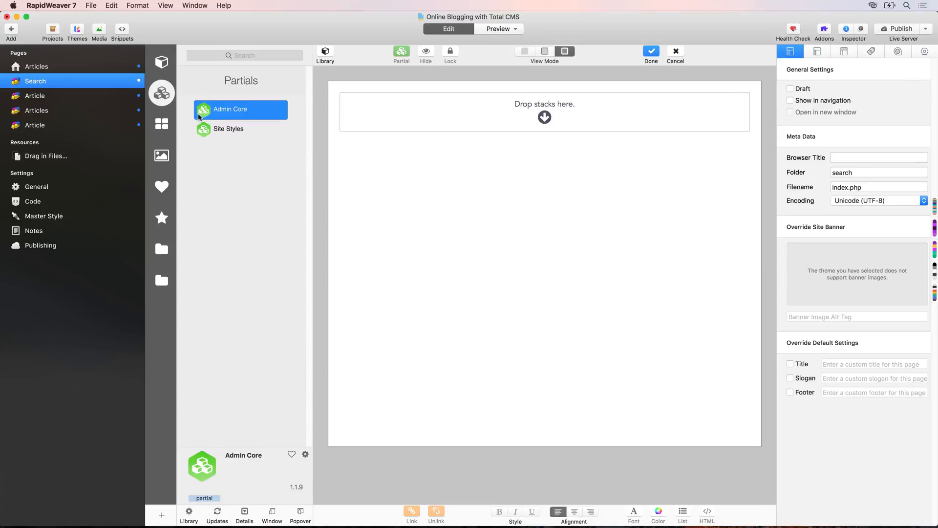
pyautogui.moveTo(205, 130); pyautogui.dragTo(440, 123)
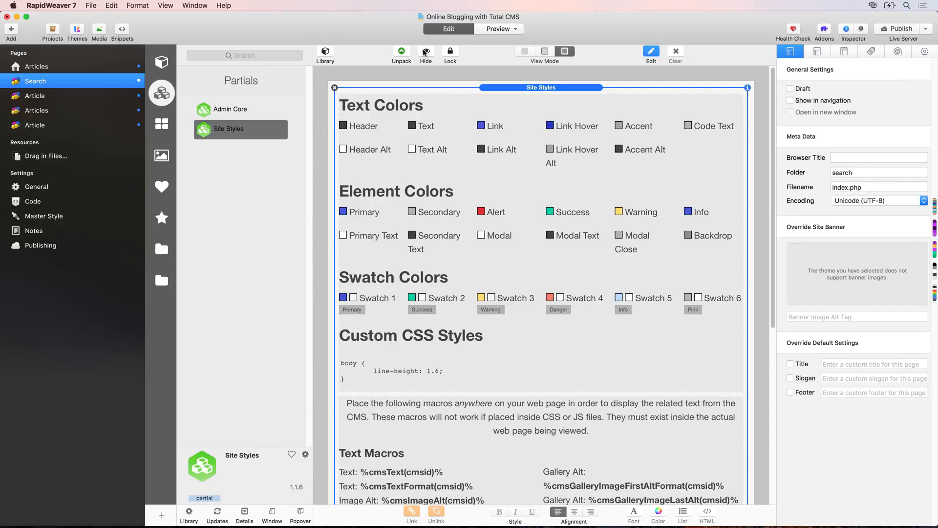
pyautogui.click(425, 53)
pyautogui.click(523, 151)
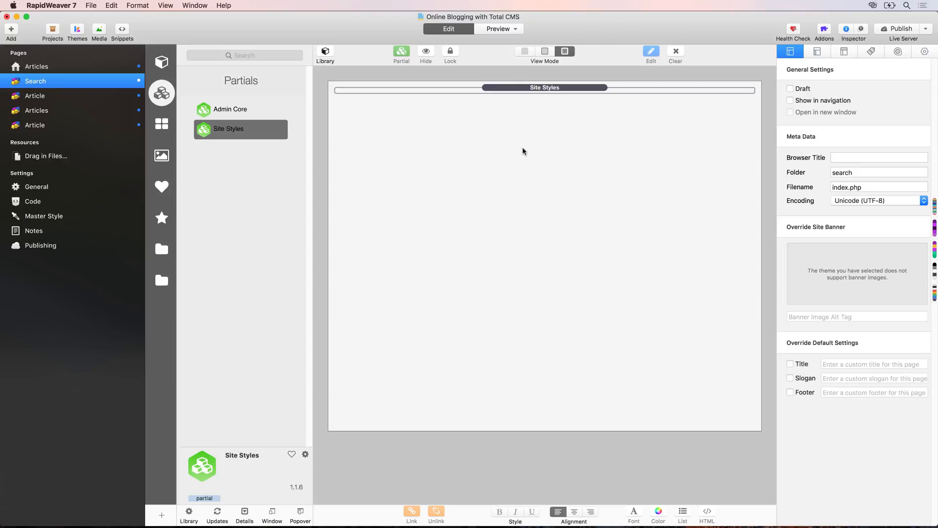
# Add a Total CMS Blog List stack below the Site Styles partial.
pyautogui.click(162, 280)
pyautogui.scroll(-6, 206, 266)
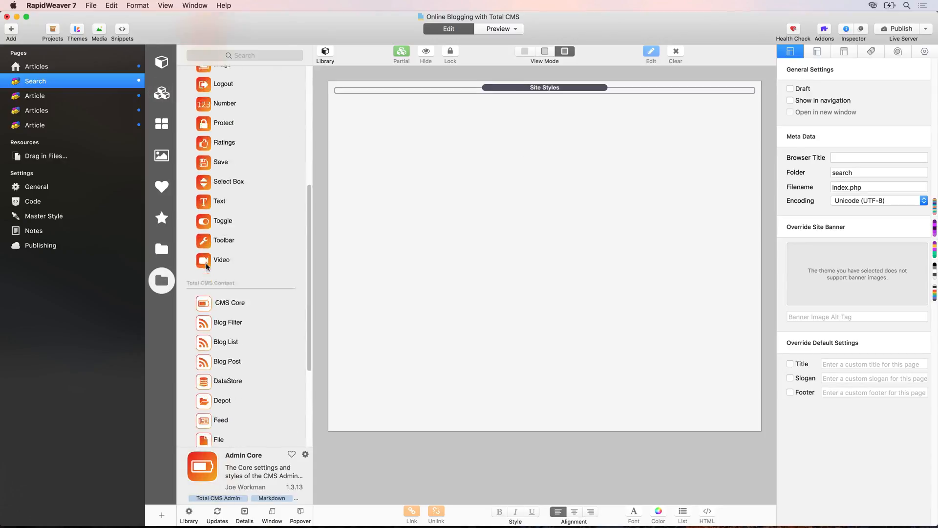
pyautogui.scroll(-8, 206, 266)
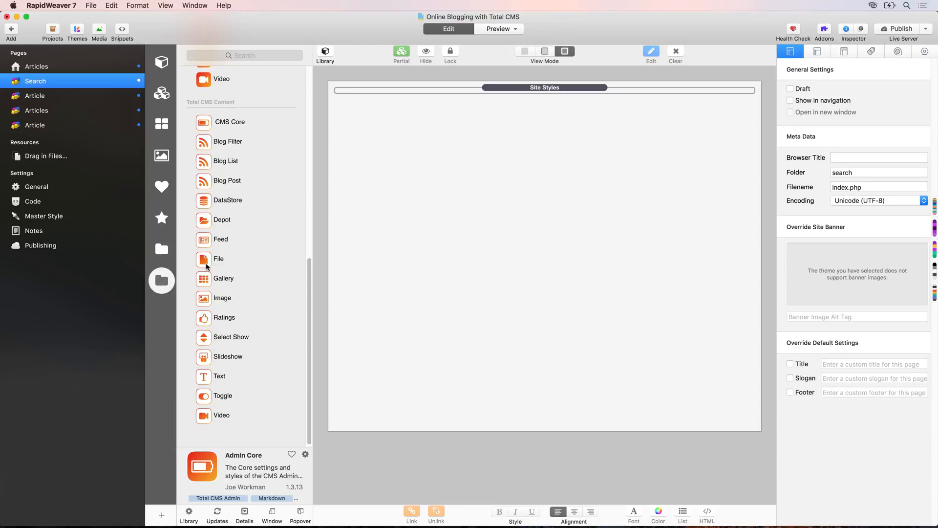
pyautogui.moveTo(207, 161); pyautogui.dragTo(469, 161)
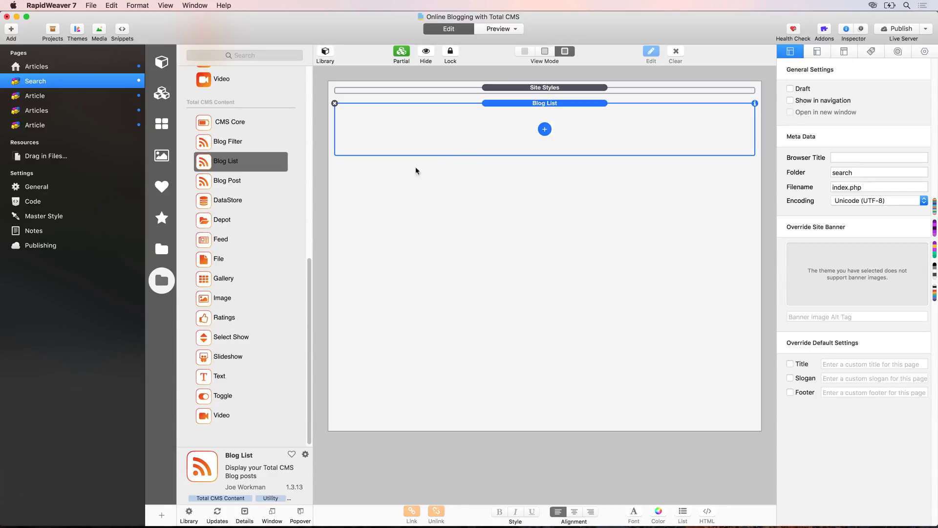
# Add a 1 Column Foundation stack below Site Styles and move the Blog List inside it.
pyautogui.click(172, 248)
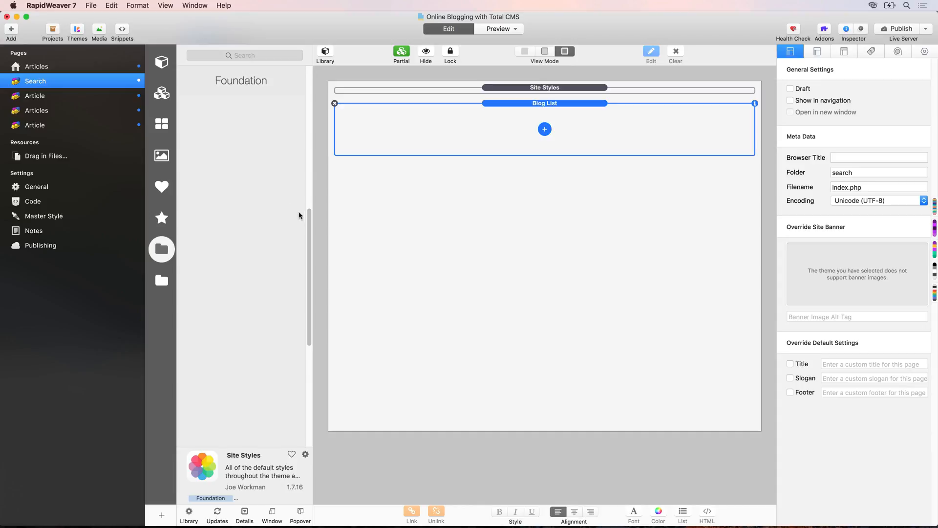
pyautogui.scroll(10, 303, 220)
pyautogui.moveTo(234, 142); pyautogui.dragTo(469, 110)
pyautogui.moveTo(529, 168); pyautogui.dragTo(527, 130)
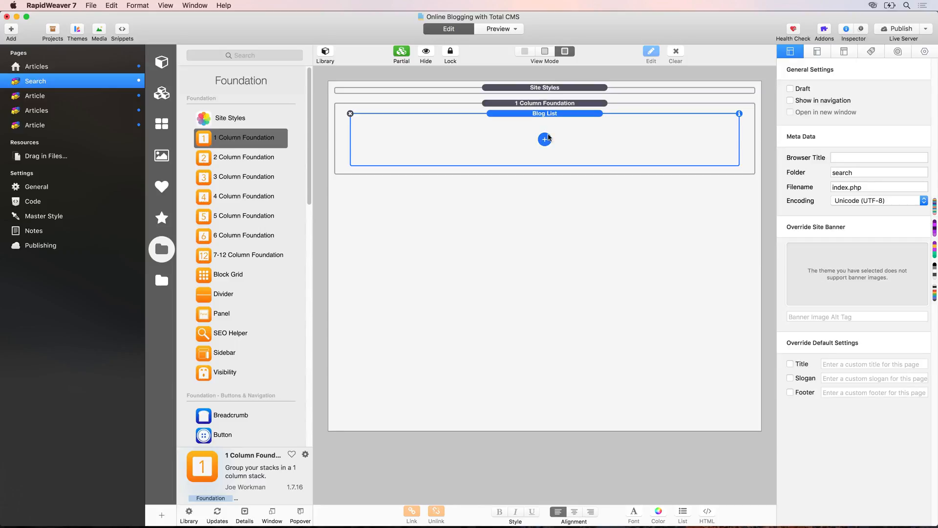
# Add Title, Summary and Read More Button elements to the Blog List, in that order.
pyautogui.click(545, 139)
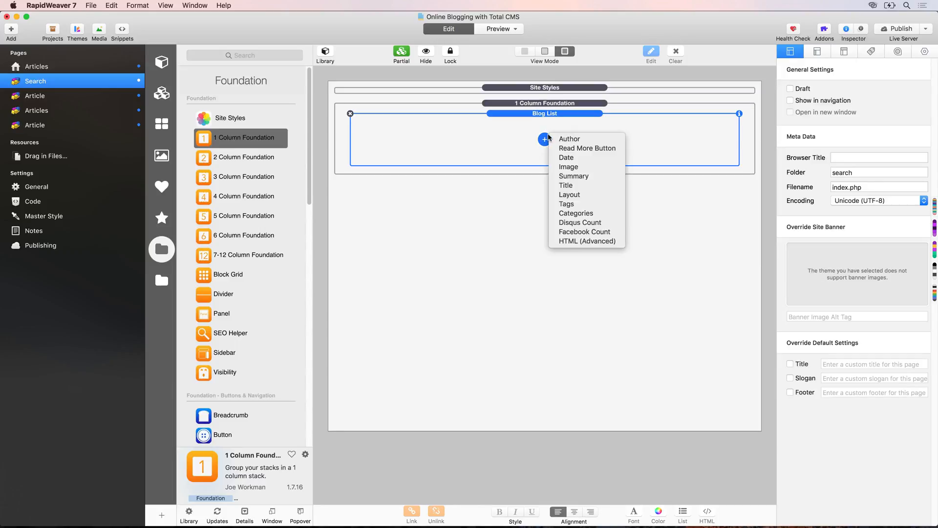
pyautogui.click(575, 185)
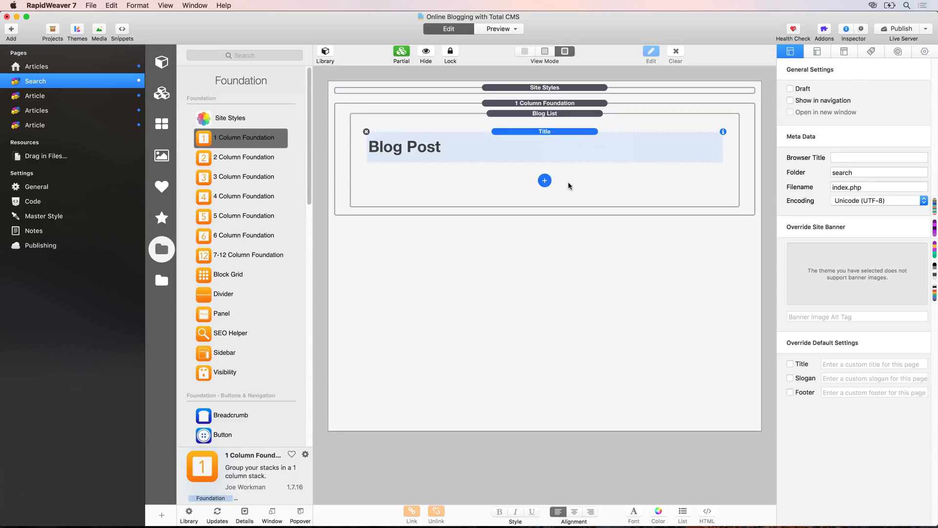
pyautogui.click(544, 180)
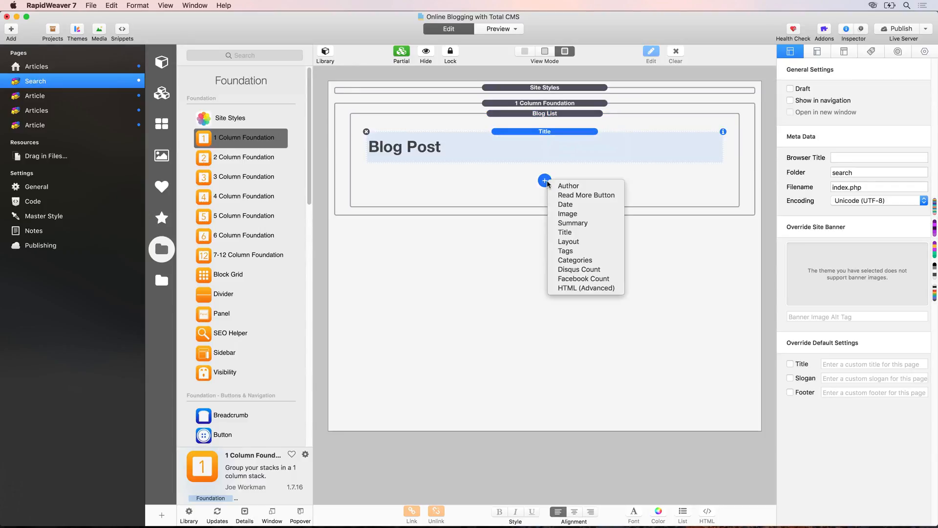
pyautogui.click(566, 223)
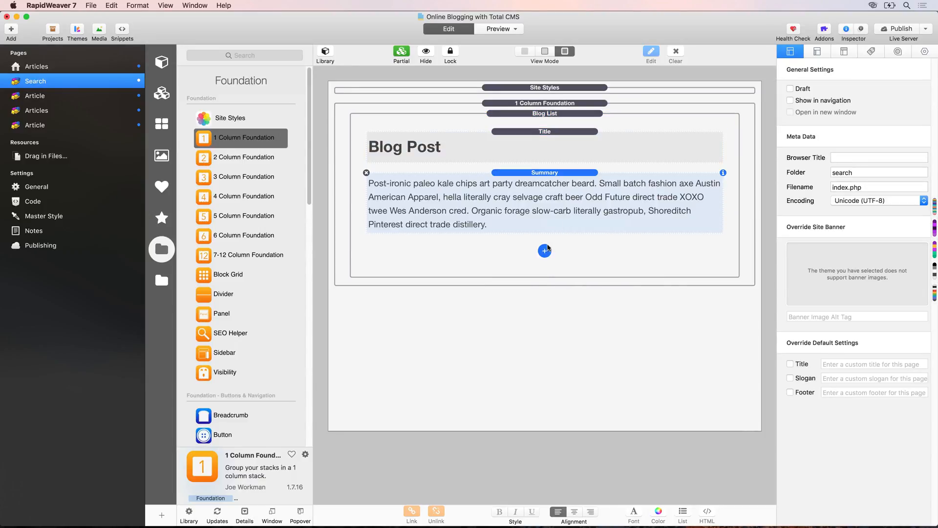
pyautogui.click(544, 251)
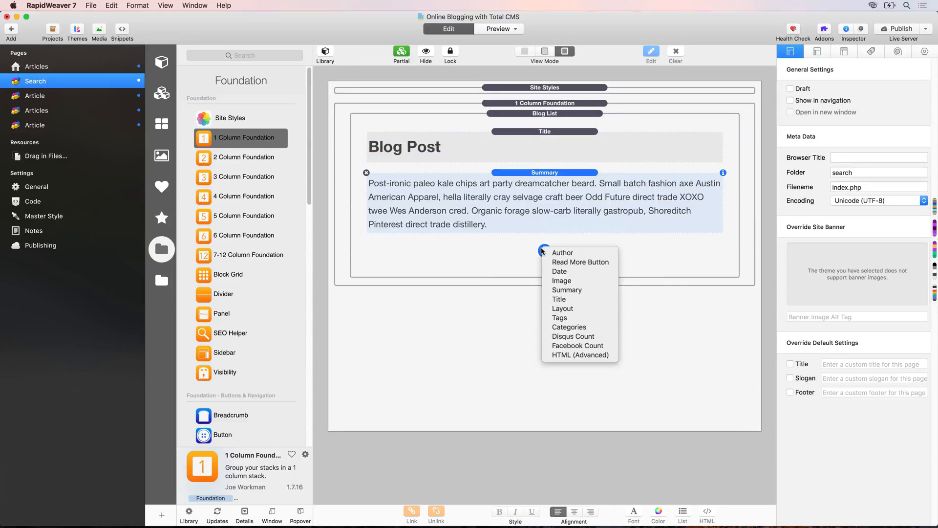
pyautogui.click(581, 266)
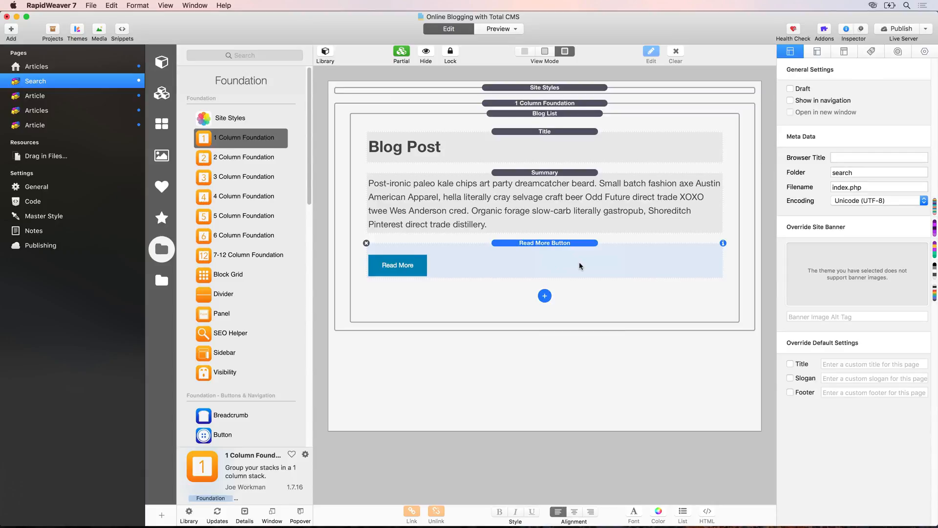
pyautogui.click(545, 296)
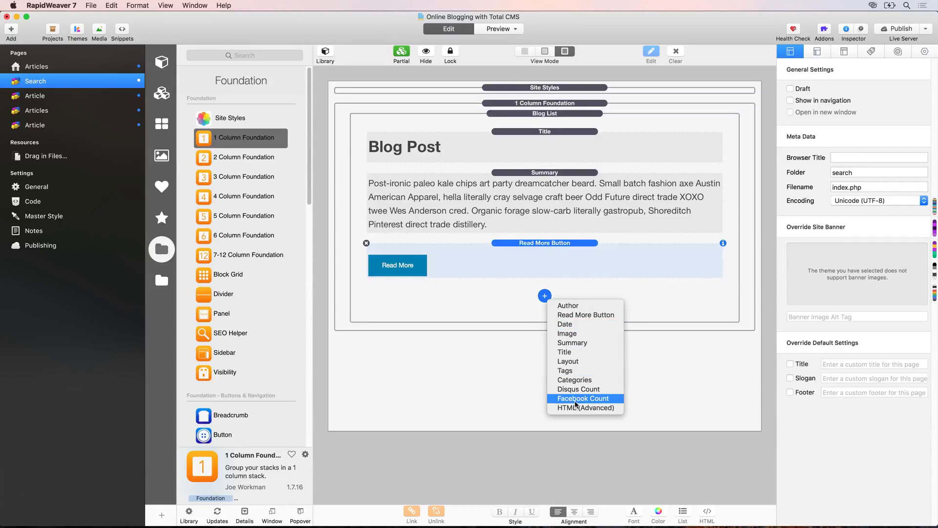
pyautogui.click(514, 312)
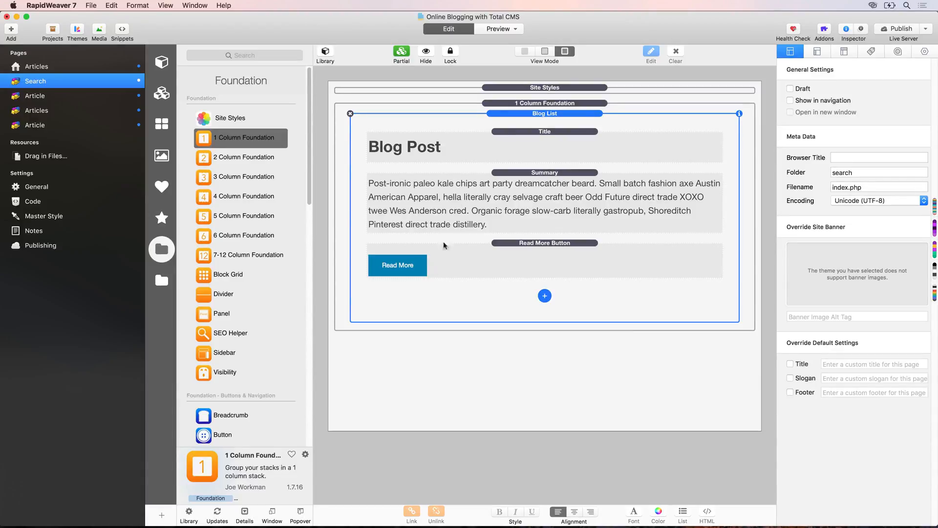
# In the Site Styles partial, set the Top Bar's extra zone setup to Dropzone and add a Top Bar Dropzone under Zones.
pyautogui.click(528, 89)
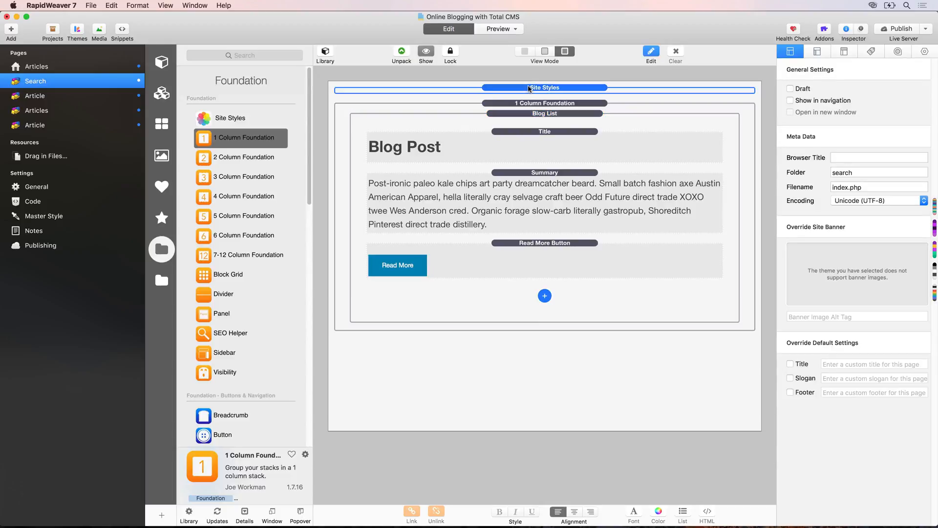
pyautogui.doubleClick(528, 88)
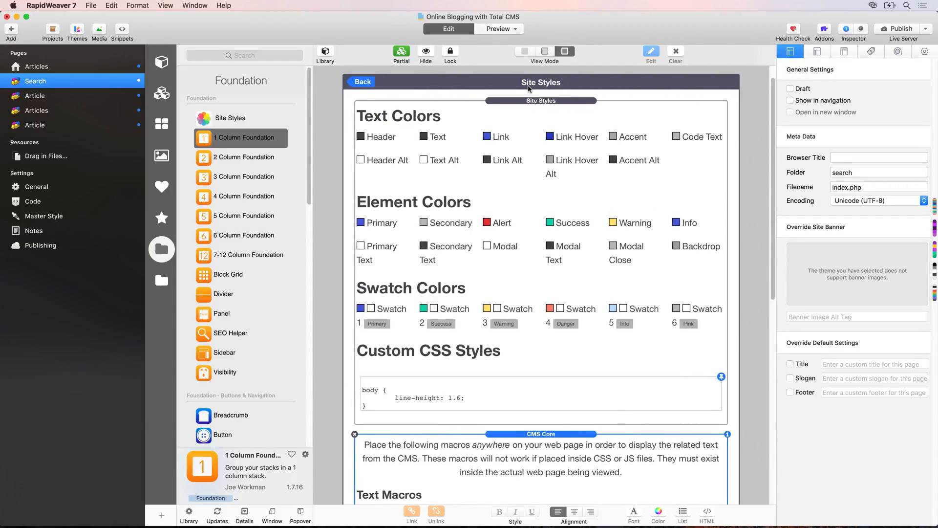
pyautogui.scroll(-10, 522, 166)
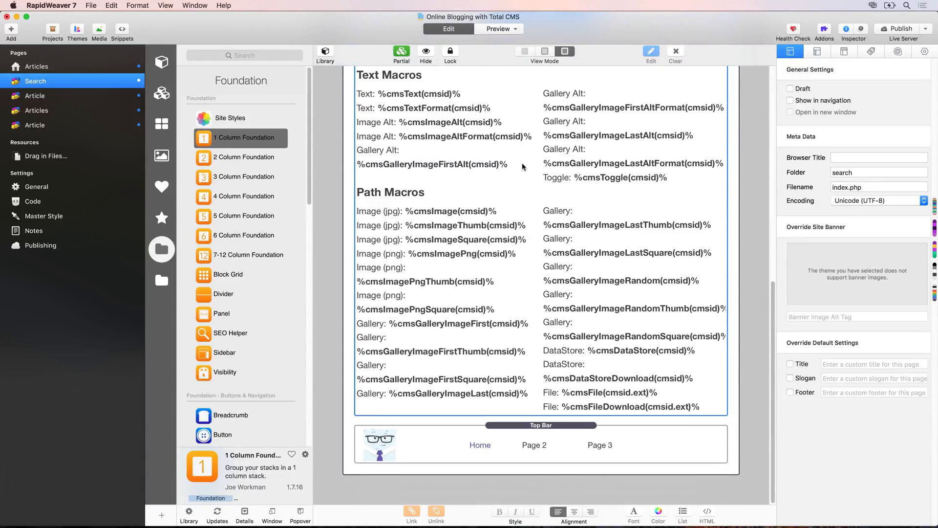
pyautogui.click(525, 425)
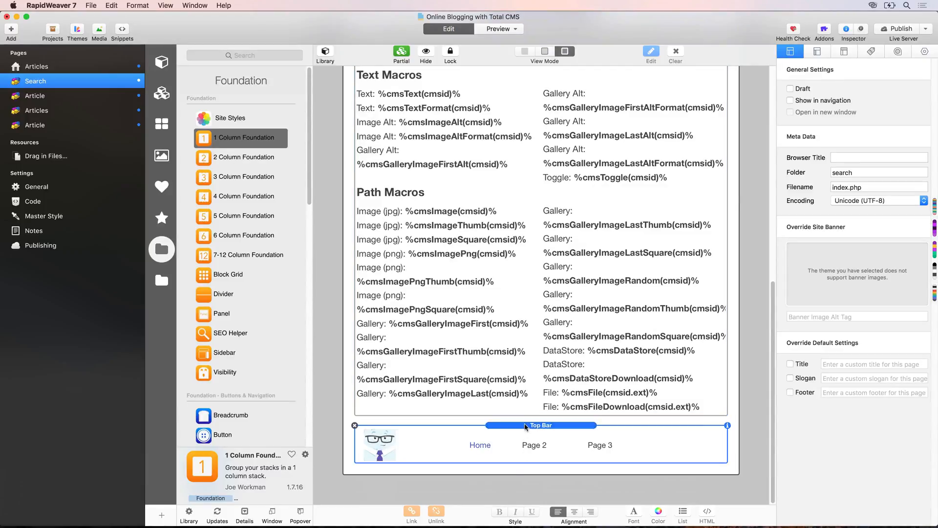
pyautogui.click(922, 52)
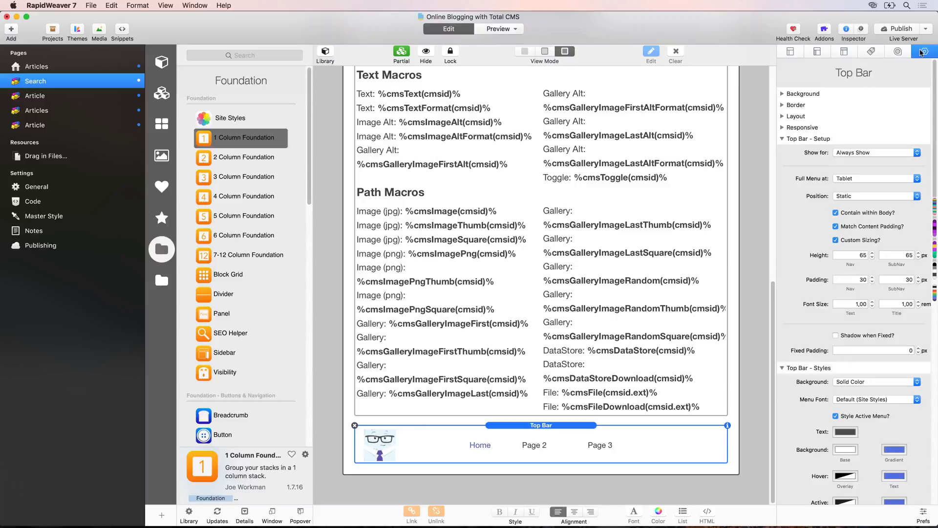
pyautogui.scroll(-10, 911, 143)
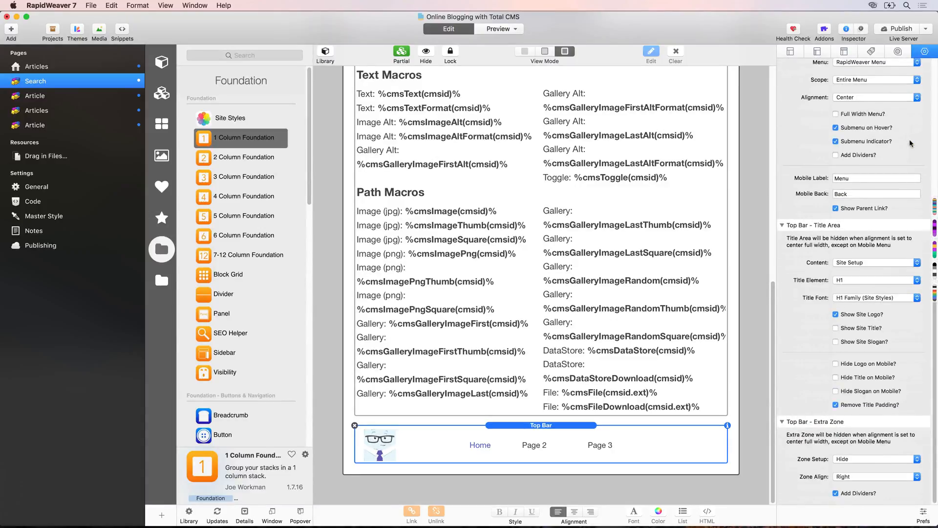
pyautogui.click(862, 459)
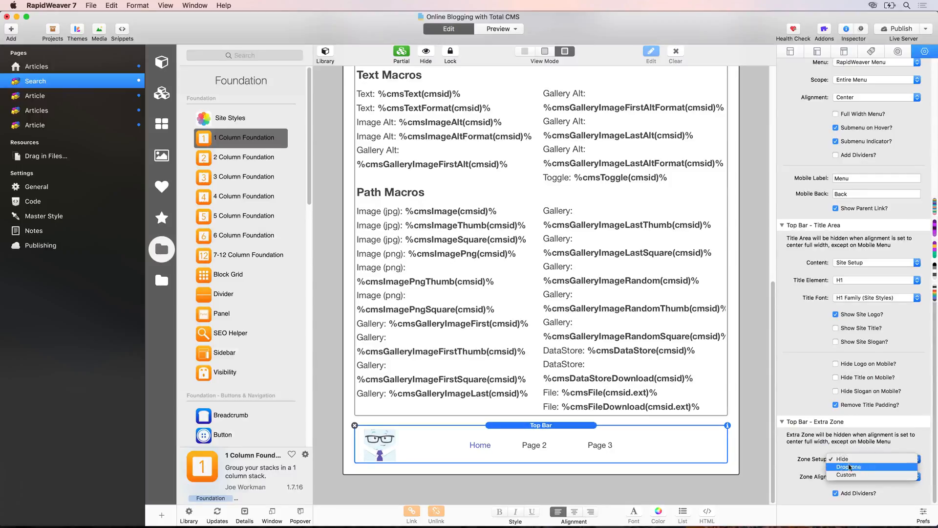
pyautogui.click(845, 467)
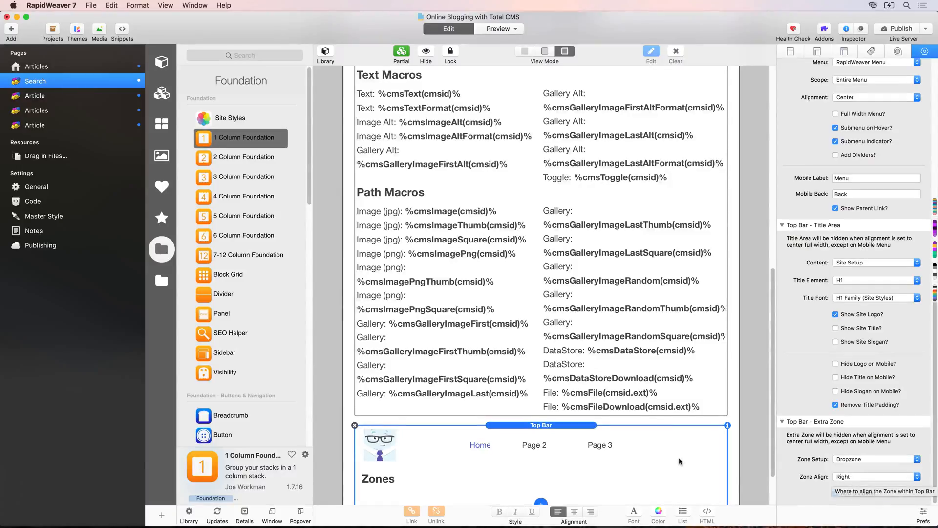
pyautogui.scroll(-3, 680, 462)
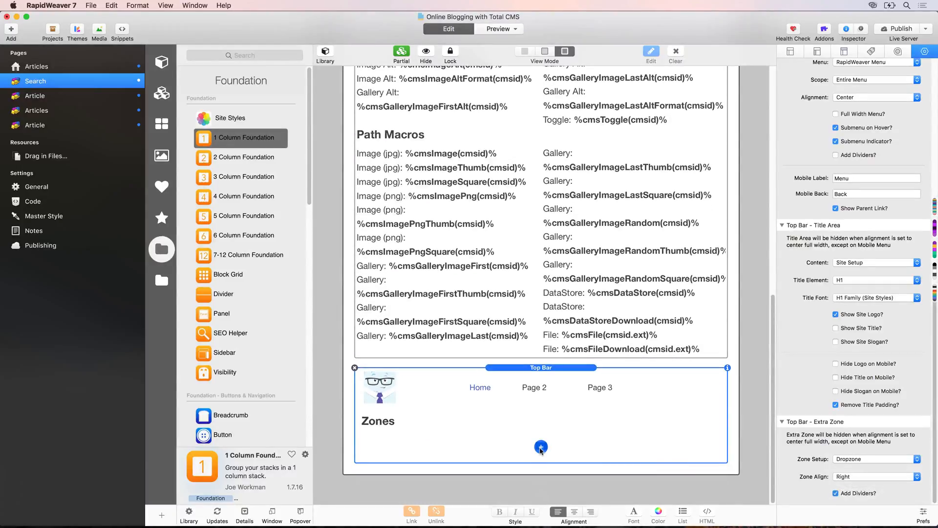
pyautogui.click(541, 448)
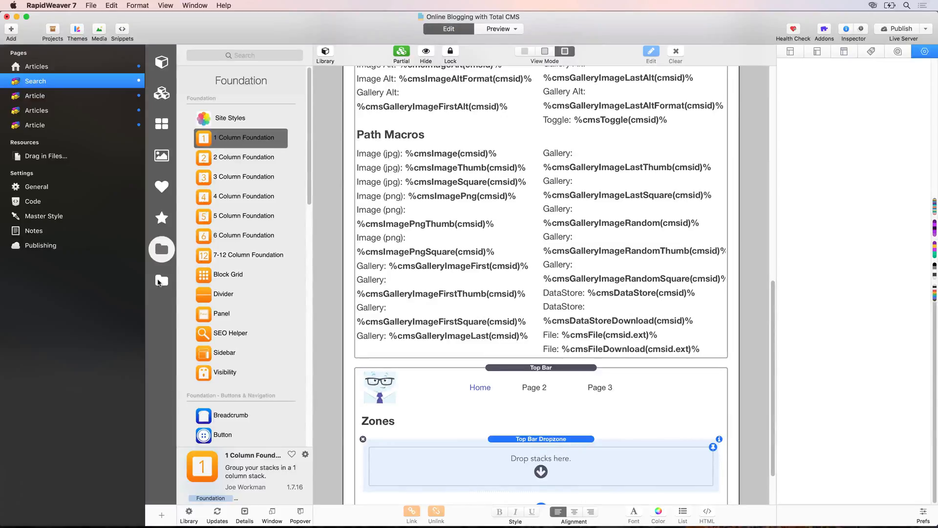
# Add a Total CMS Blog Filter stack to the Top Bar Dropzone.
pyautogui.click(161, 281)
pyautogui.scroll(-10, 182, 275)
pyautogui.scroll(-4, 181, 275)
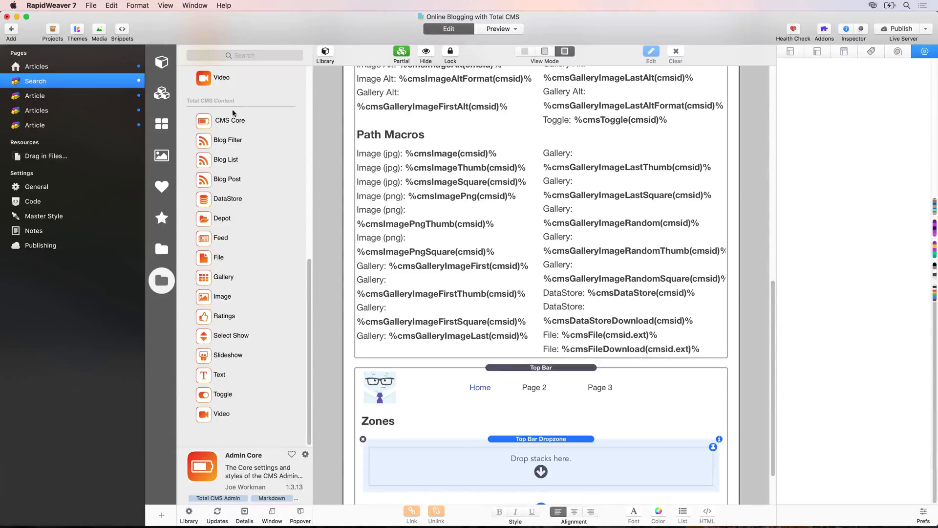
pyautogui.moveTo(202, 143); pyautogui.dragTo(516, 464)
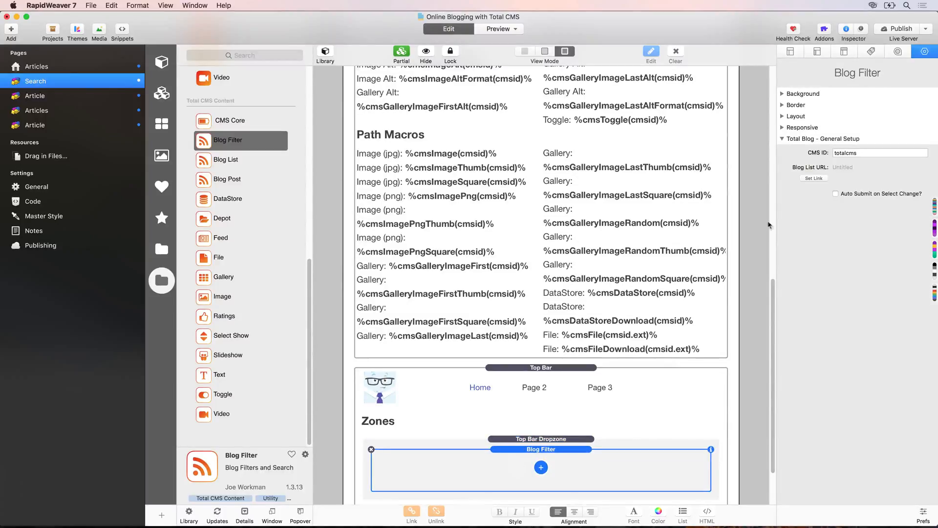
# Set the Blog Filter's CMS ID to articles and link its Blog List URL to the Search page.
pyautogui.doubleClick(851, 153)
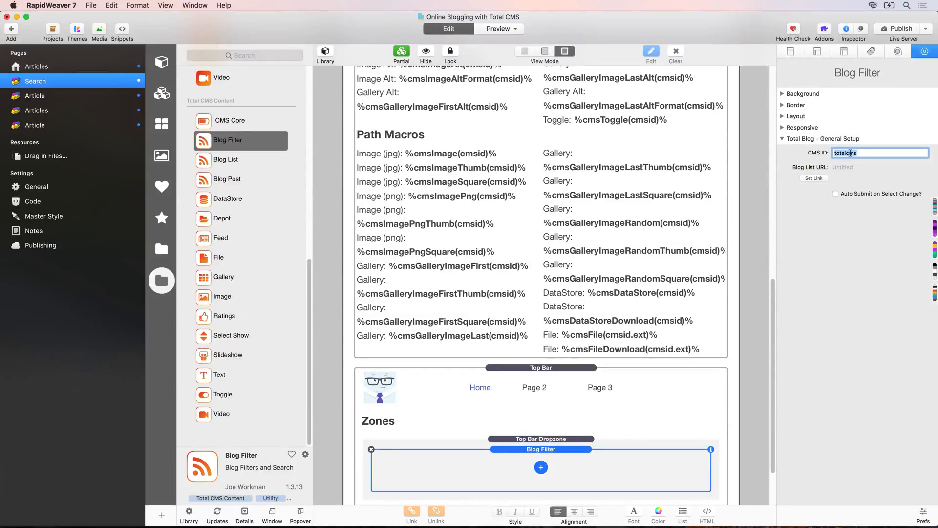
pyautogui.write('articles')
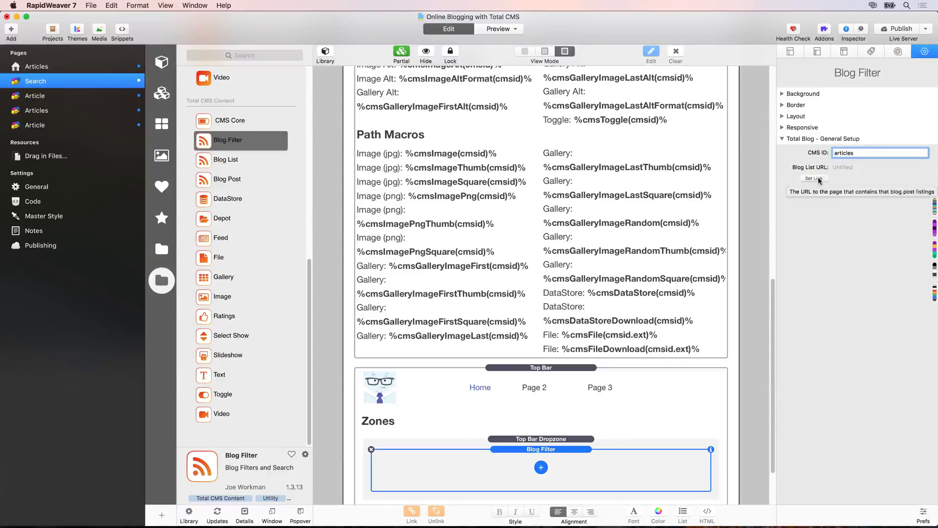
pyautogui.click(818, 178)
pyautogui.click(419, 59)
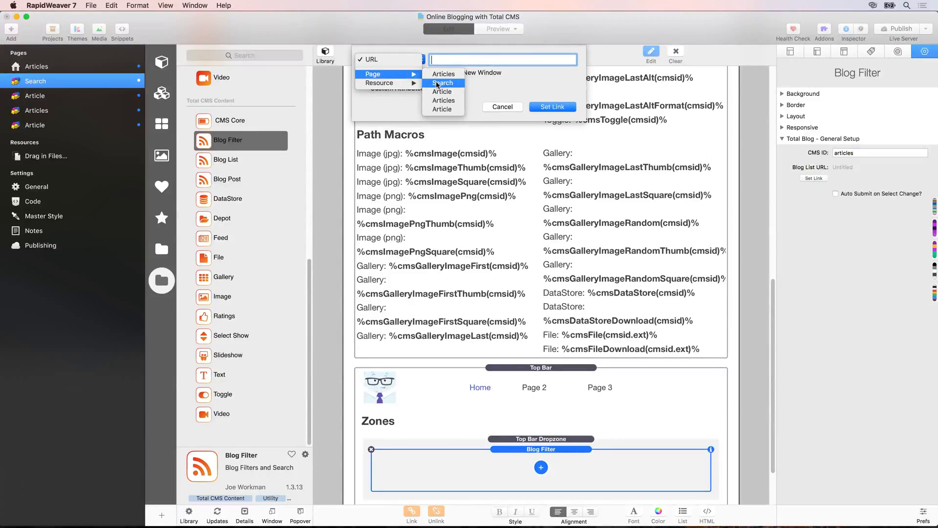
pyautogui.click(437, 83)
pyautogui.click(547, 107)
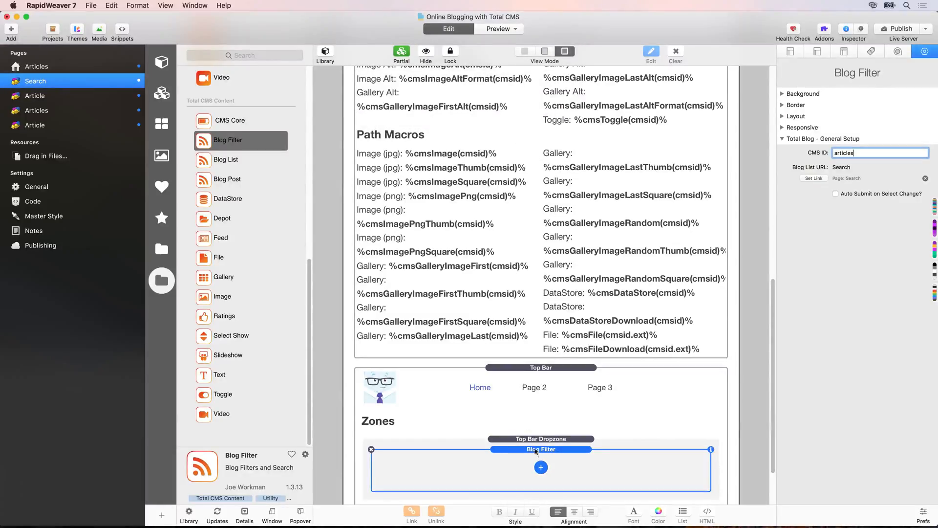
# Add a Blog Search element inside the Blog Filter and go back from the Site Styles partial to the page.
pyautogui.click(541, 469)
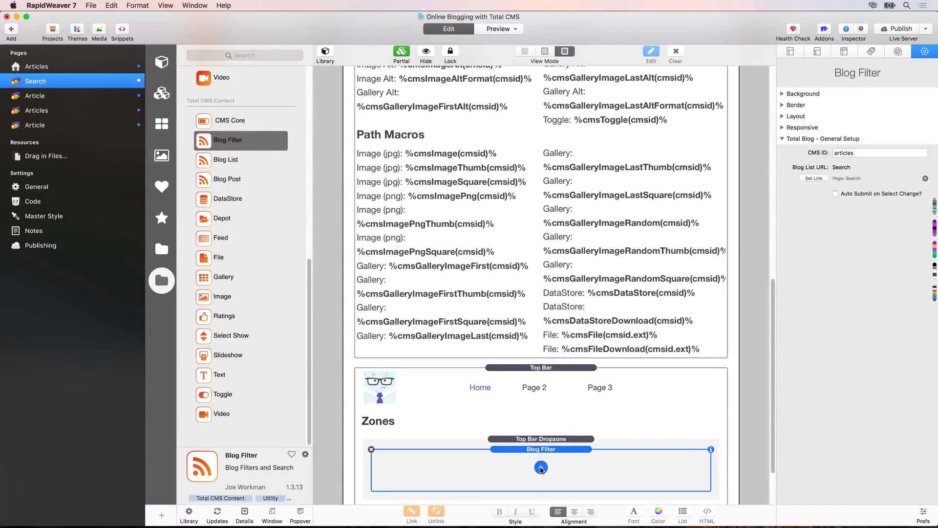
pyautogui.click(541, 469)
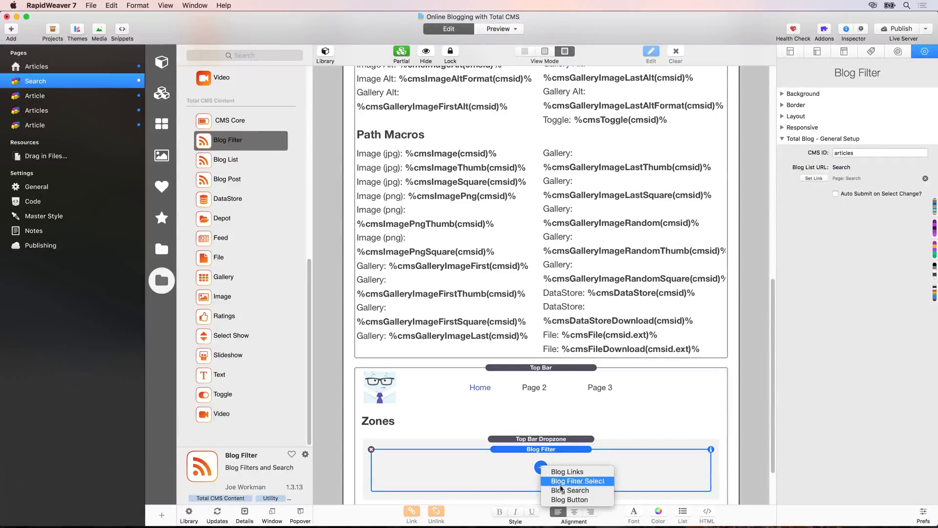
pyautogui.click(562, 491)
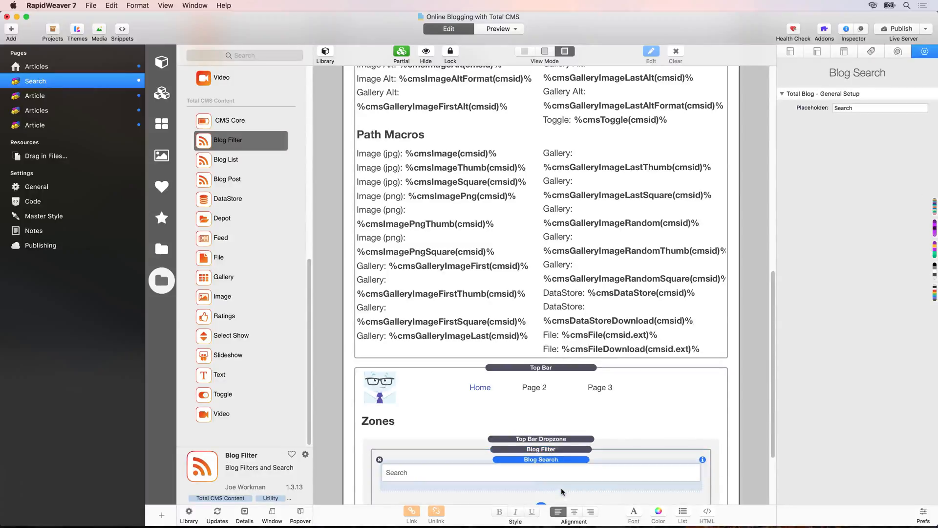
pyautogui.scroll(-3, 562, 491)
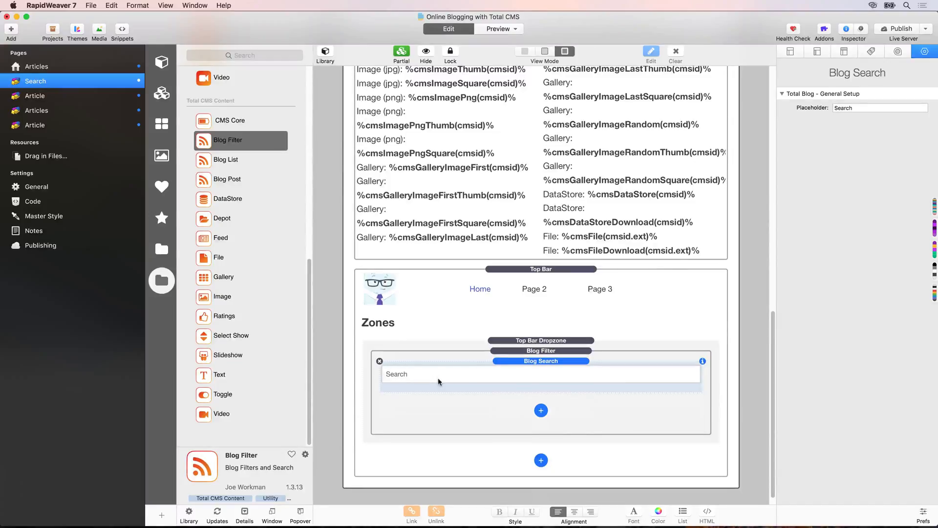
pyautogui.scroll(15, 438, 381)
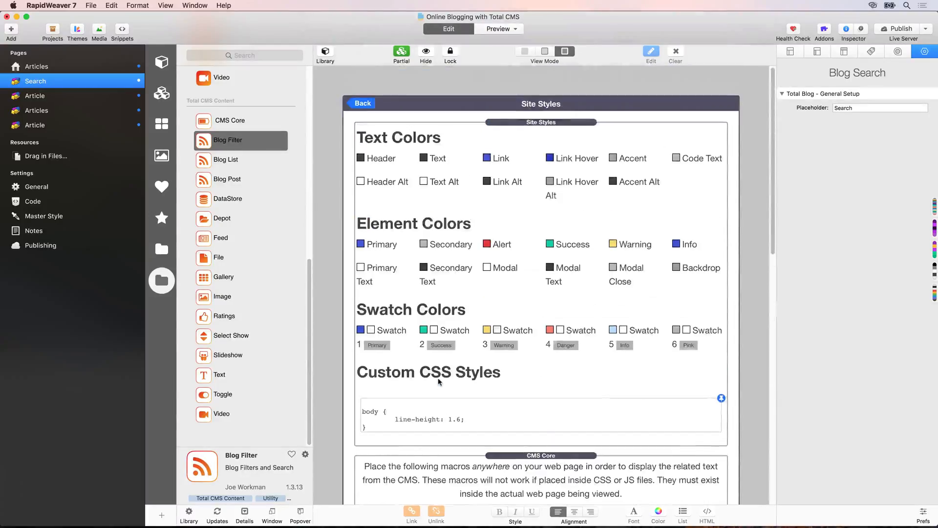
pyautogui.click(361, 103)
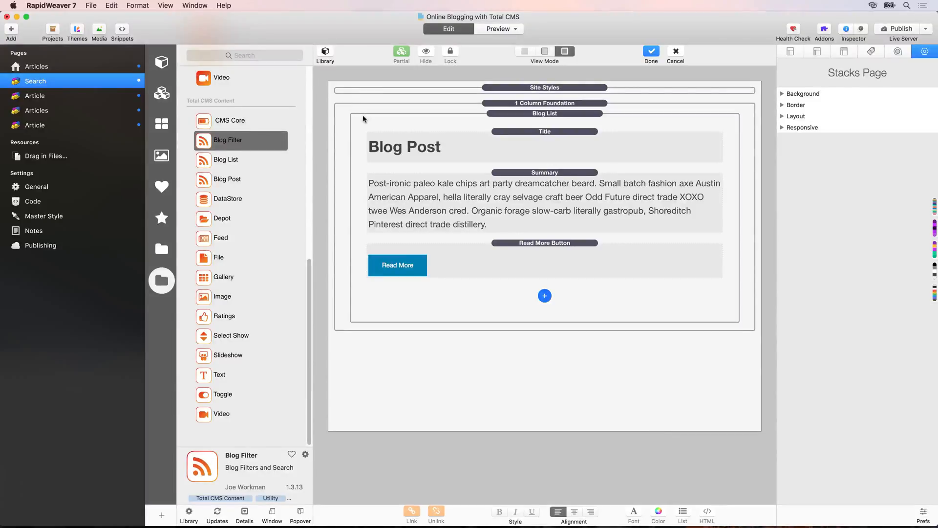
# Preview the Search page in Safari and check its search field, results area and page address.
pyautogui.press('super+shift+r')
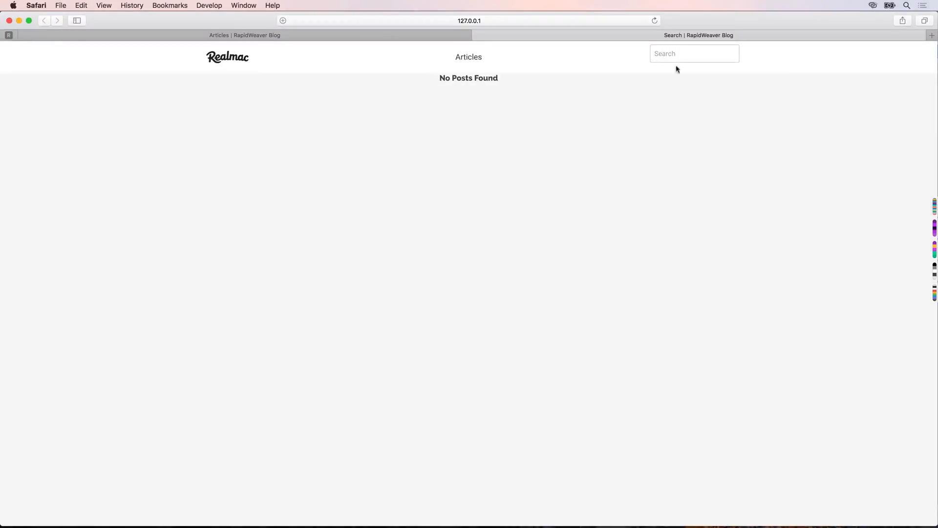
pyautogui.click(663, 53)
pyautogui.moveTo(445, 76); pyautogui.dragTo(504, 78)
pyautogui.click(502, 21)
pyautogui.click(340, 20)
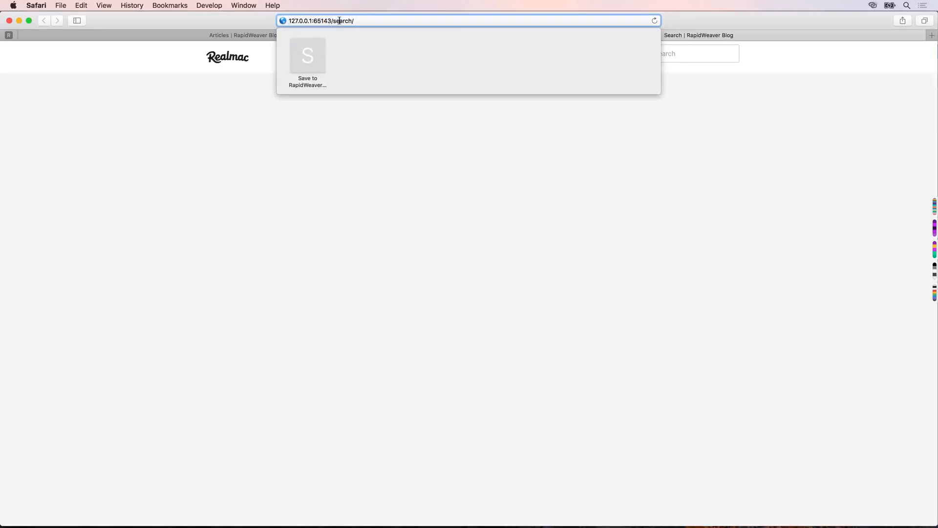
pyautogui.press('Return')
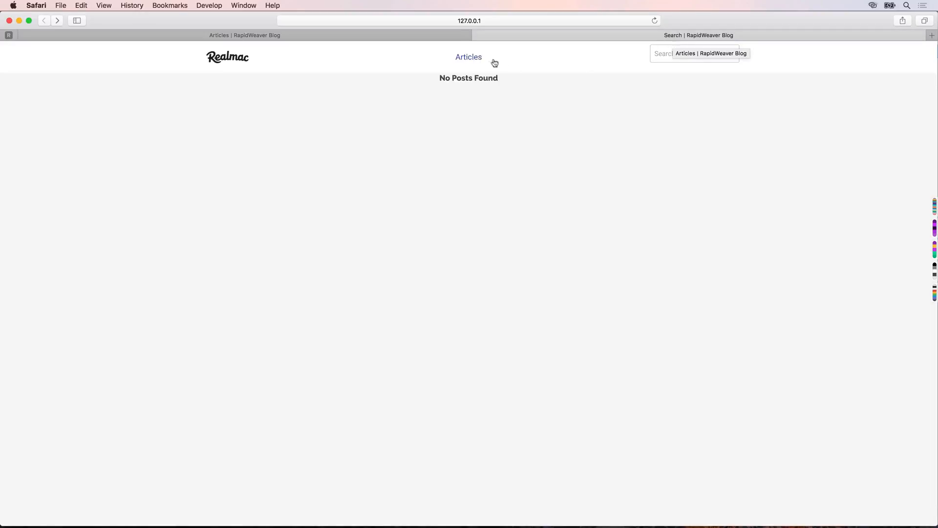
# Go to the Articles page and search the blog for "dinner" from the top bar.
pyautogui.click(472, 60)
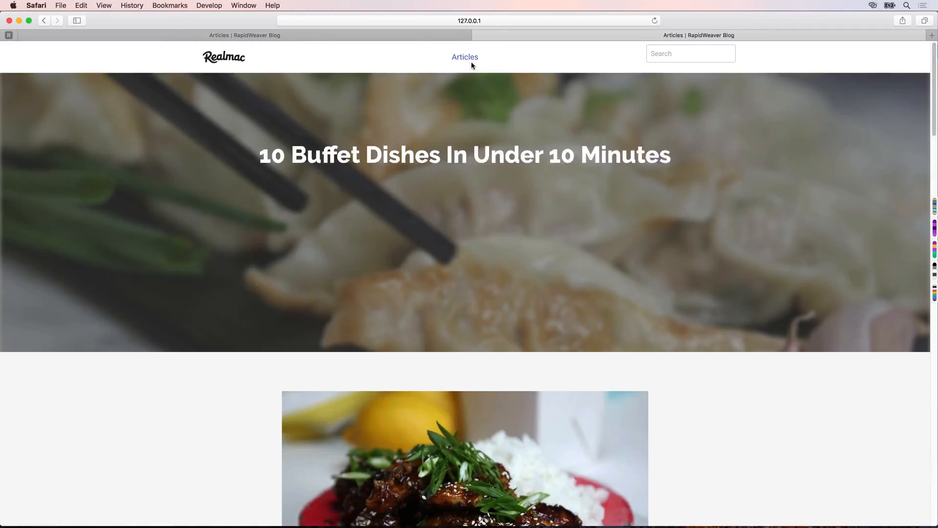
pyautogui.click(696, 55)
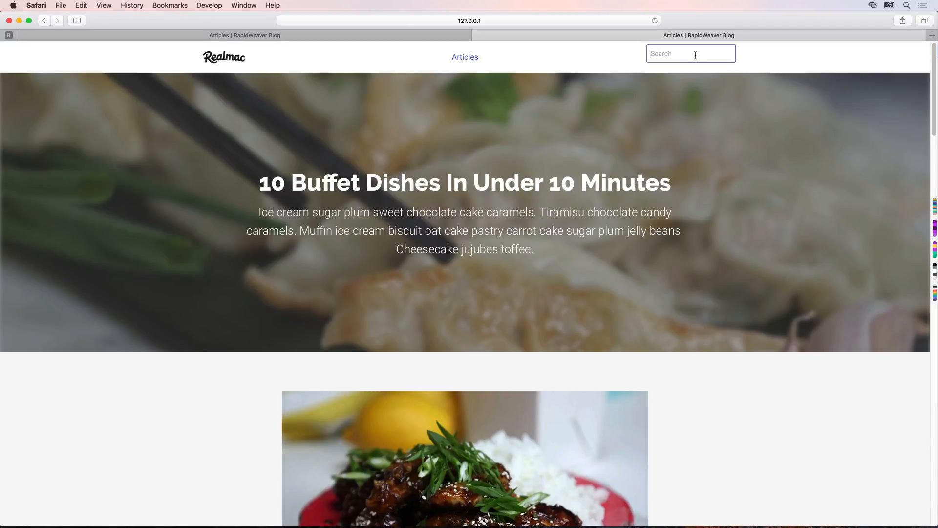
pyautogui.write('dinner')
pyautogui.press('Return')
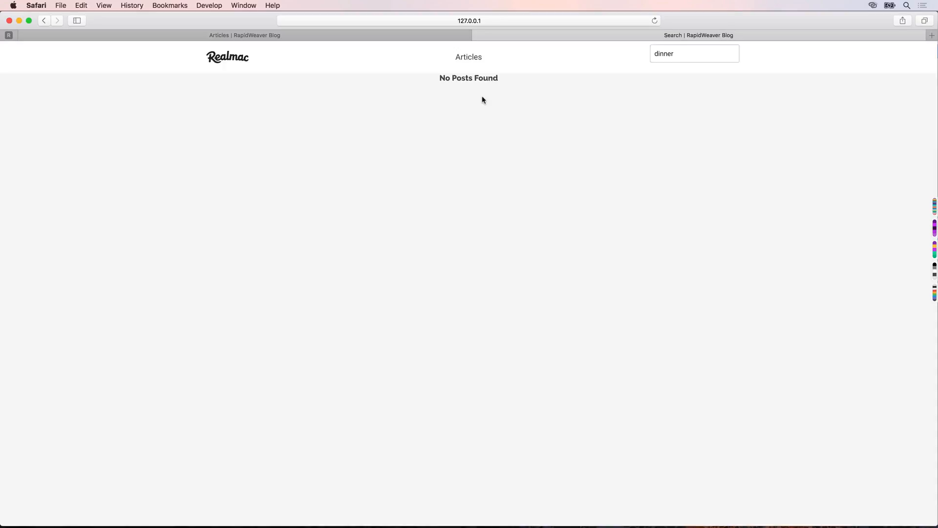
# Switch back to RapidWeaver, leave the Site Styles partial, and set the Search page's Blog List CMS ID to articles.
pyautogui.press('super+space')
pyautogui.write('ra')
pyautogui.press('Return')
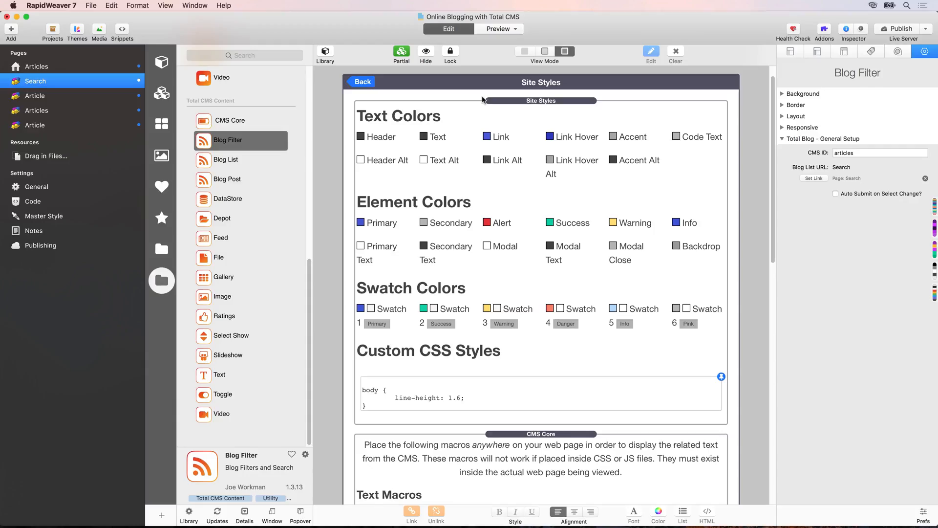
pyautogui.click(363, 82)
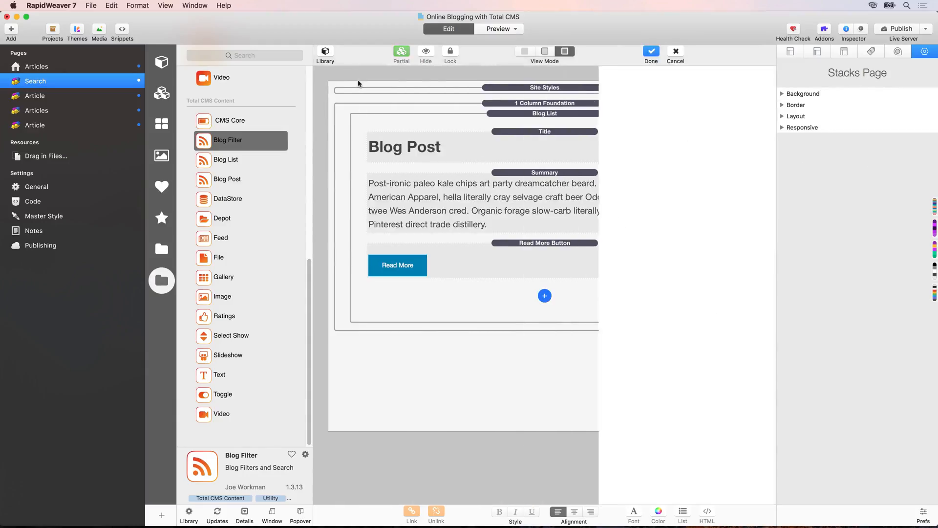
pyautogui.click(541, 115)
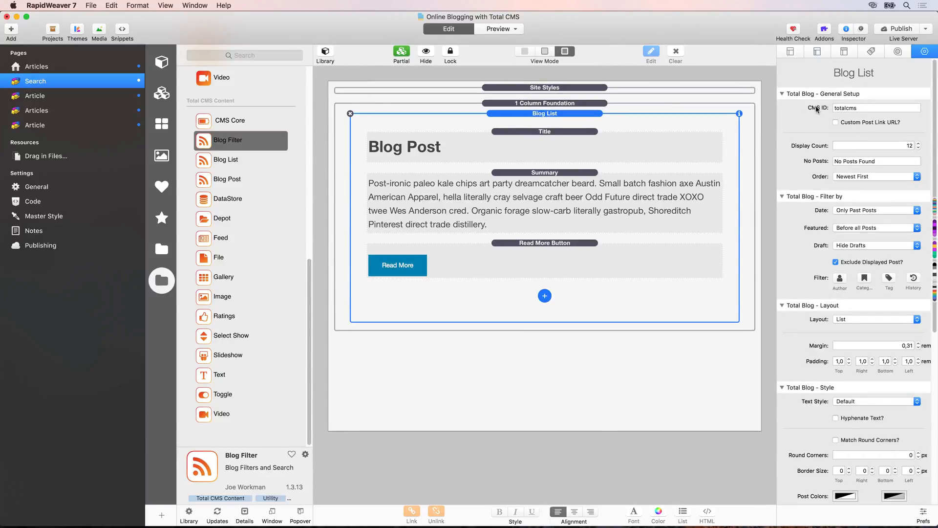
pyautogui.doubleClick(851, 108)
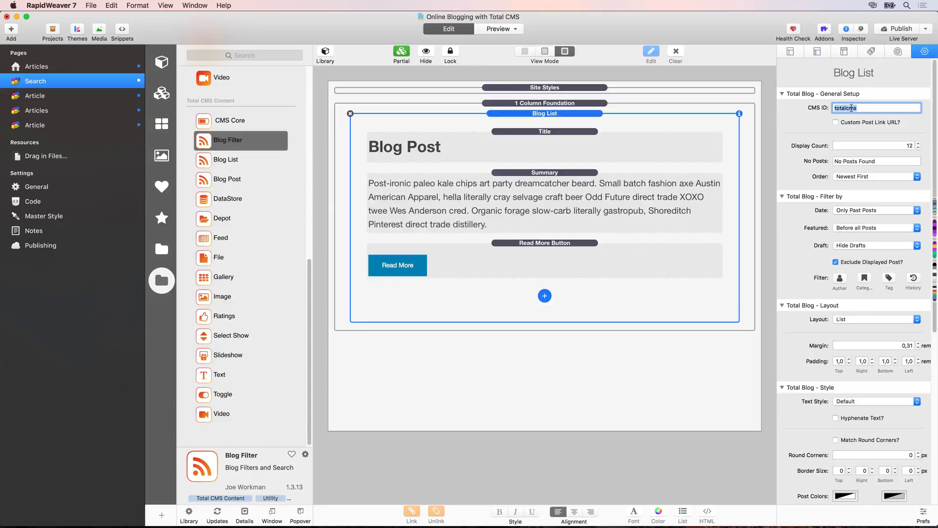
pyautogui.write('articles')
pyautogui.press('Tab')
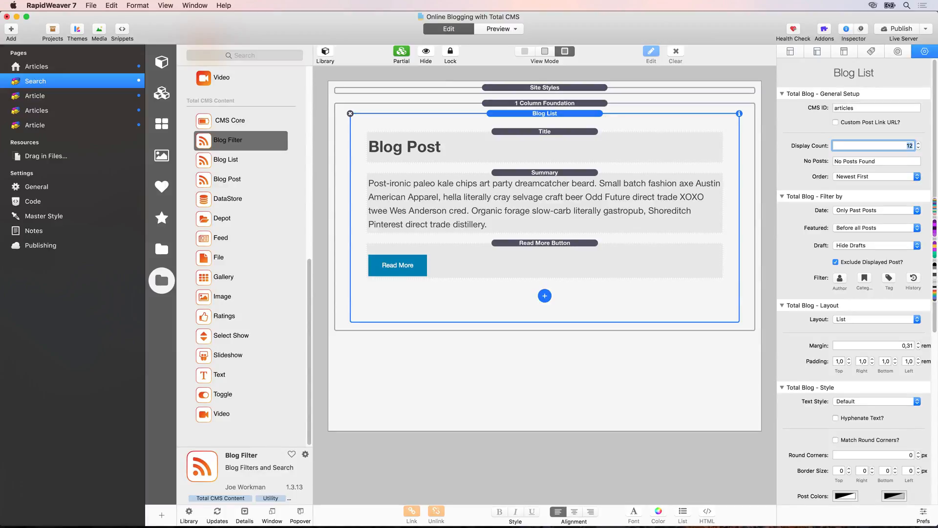
# Switch to Safari, reload the "dinner" search page and look through the listed posts.
pyautogui.press('super+Tab')
pyautogui.press('super+r')
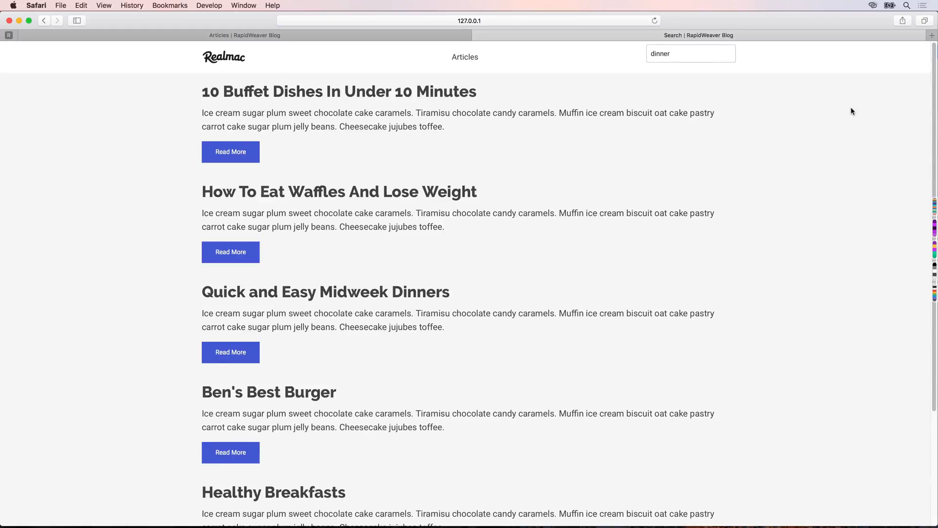
pyautogui.scroll(-1, 309, 171)
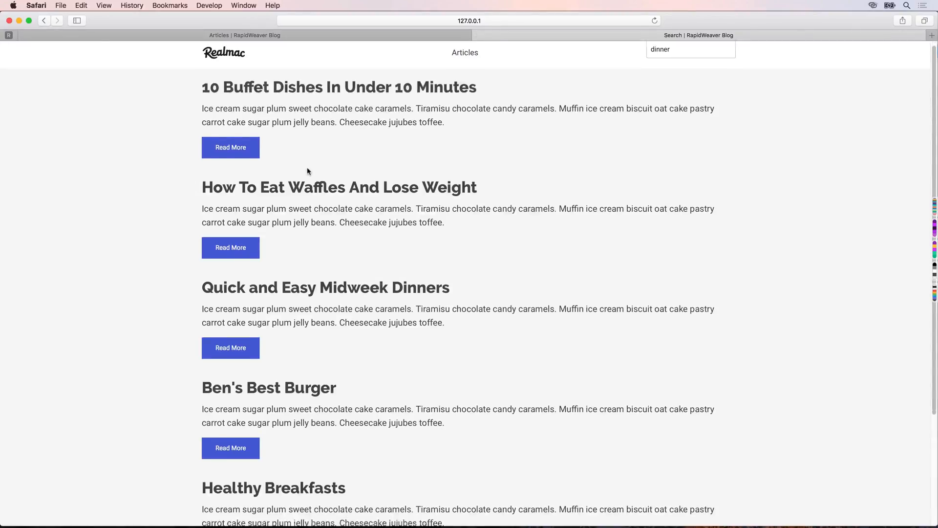
pyautogui.scroll(-5, 309, 171)
pyautogui.scroll(5, 315, 347)
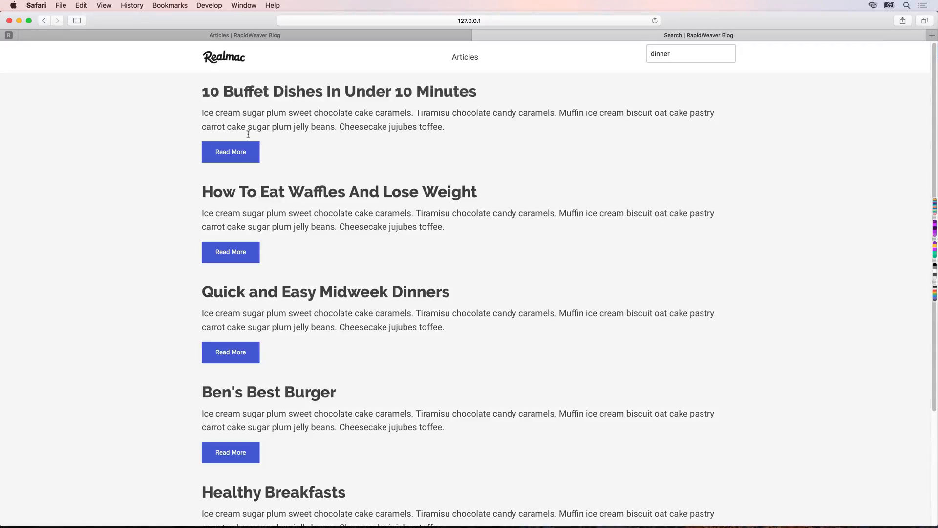
# Look over the Articles page's post layout for comparison, and return to the "dinner" search page.
pyautogui.click(465, 57)
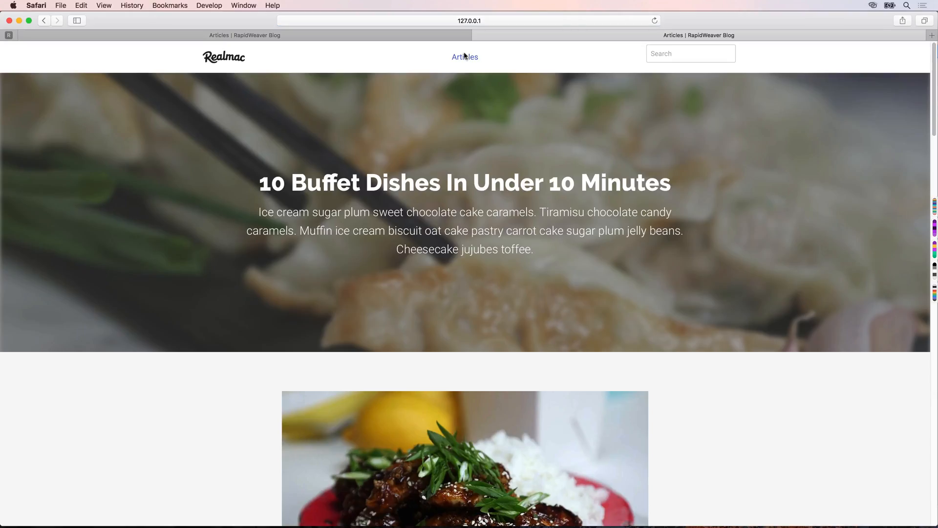
pyautogui.scroll(-10, 489, 88)
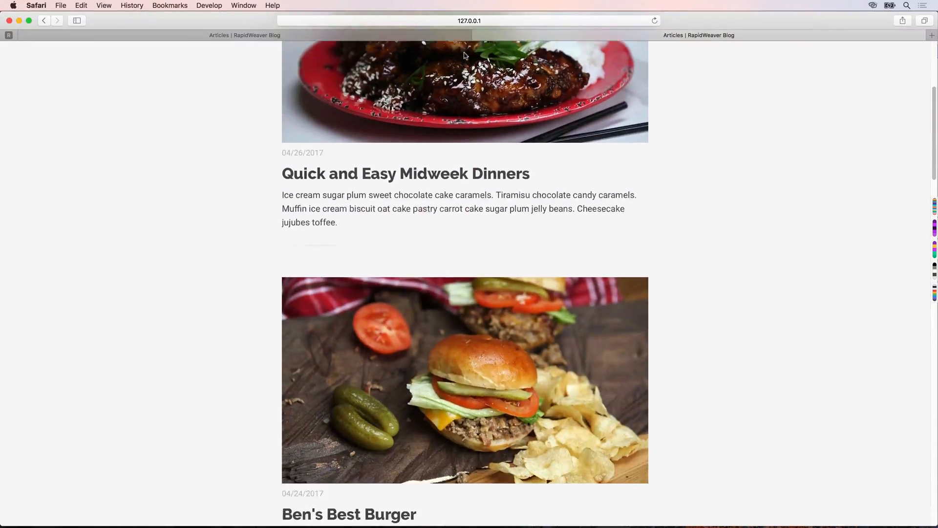
pyautogui.scroll(3, 521, 123)
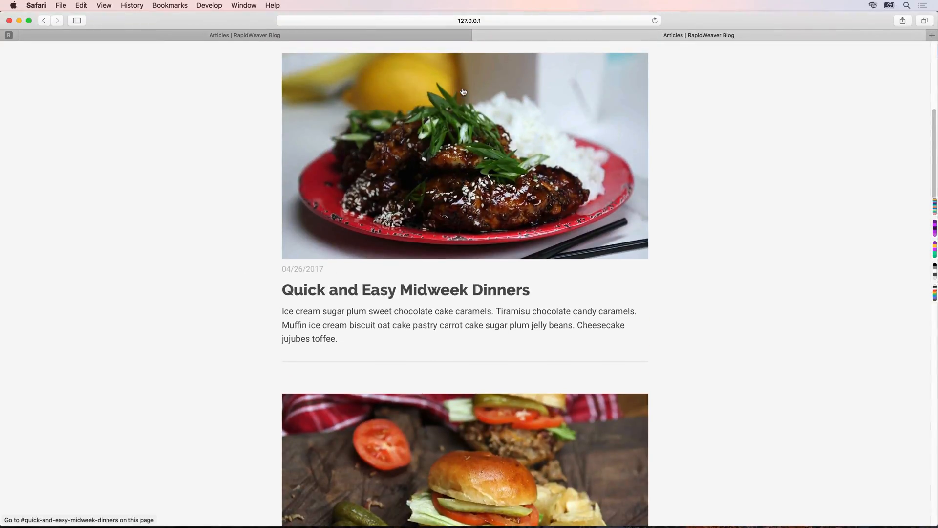
pyautogui.scroll(8, 463, 91)
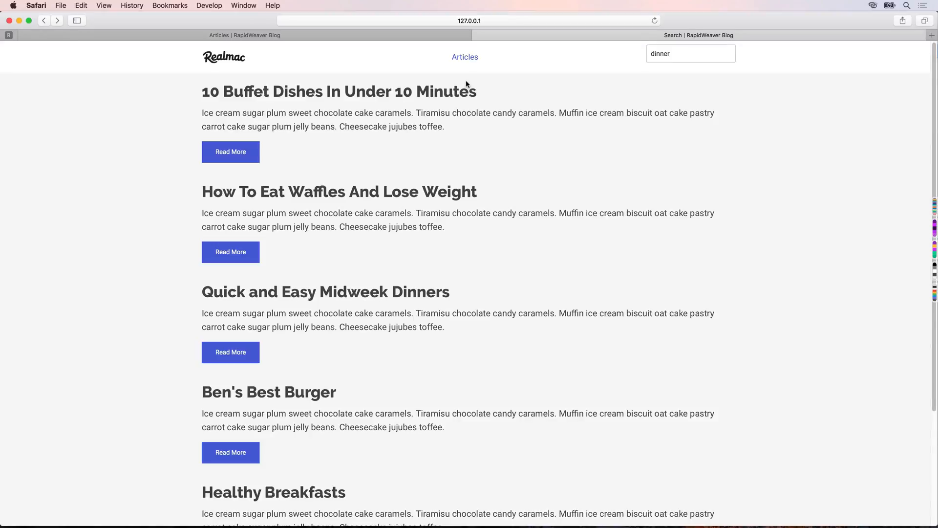
# Switch to RapidWeaver and give the Search page's 1 Column Foundation stack a Custom Max Width.
pyautogui.press('super+space')
pyautogui.write('ra')
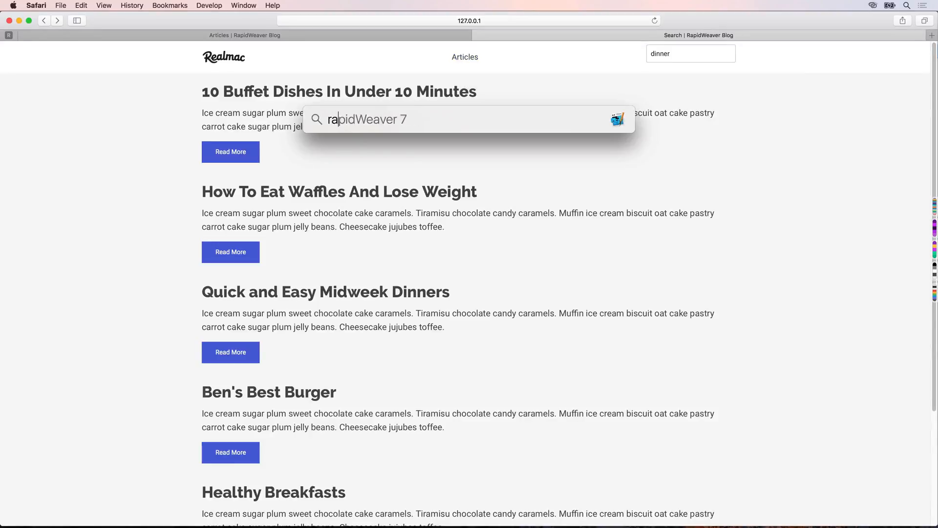
pyautogui.press('Return')
pyautogui.click(79, 83)
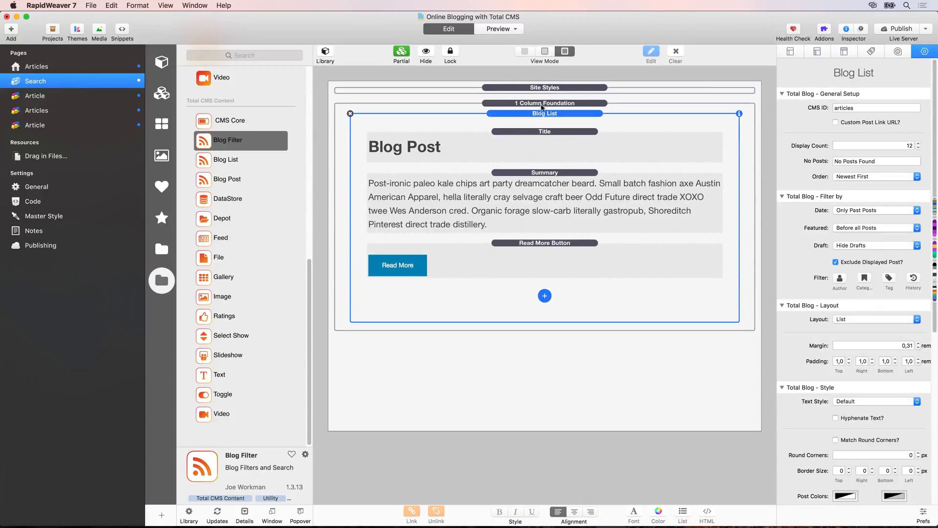
pyautogui.click(566, 104)
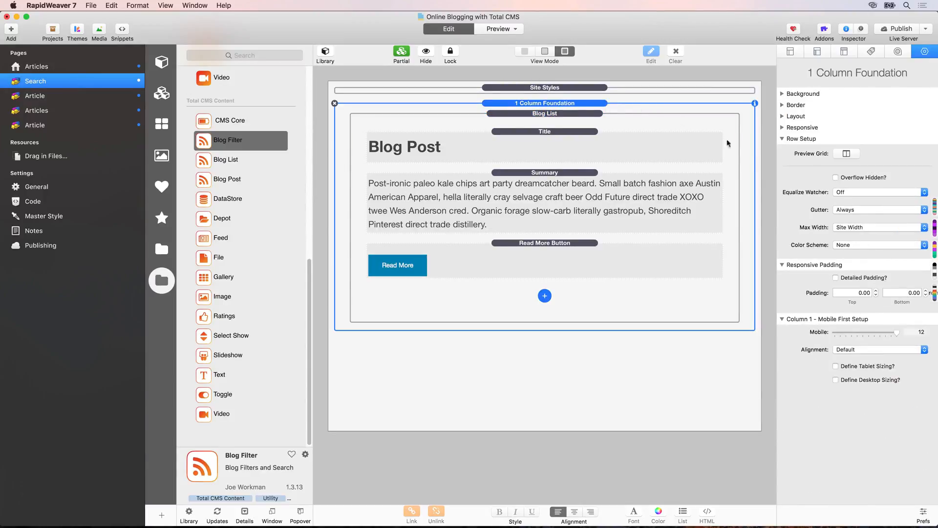
pyautogui.click(869, 228)
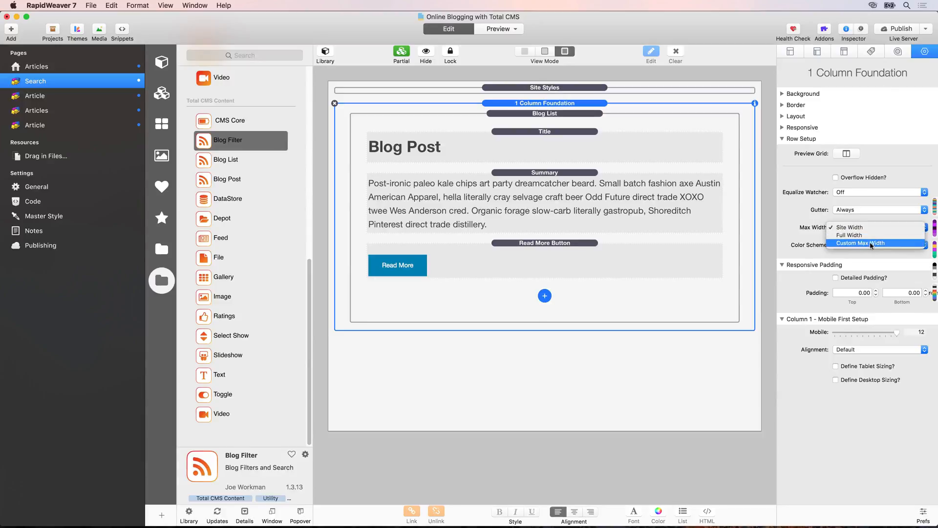
pyautogui.click(875, 237)
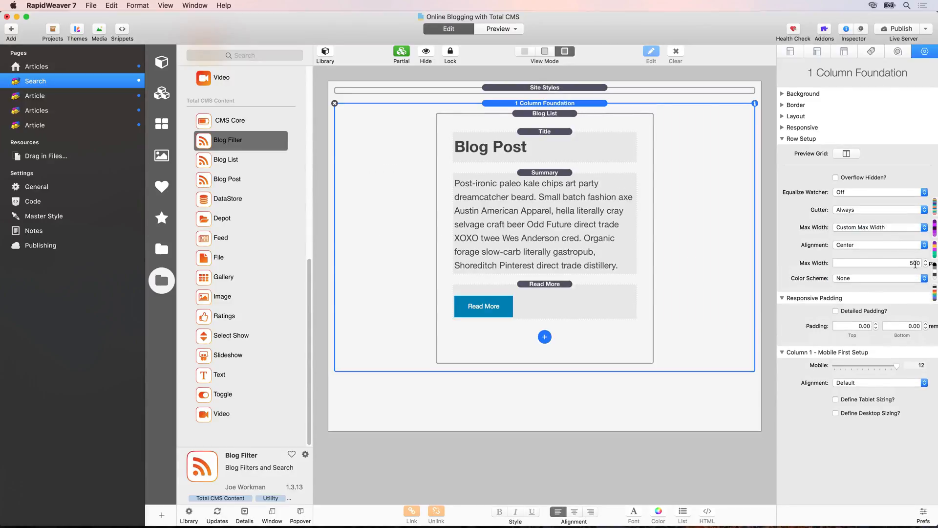
pyautogui.doubleClick(915, 264)
# Set the Read More button to Tiny size and Success (Site Style), with the text "Read This Post".
pyautogui.click(478, 289)
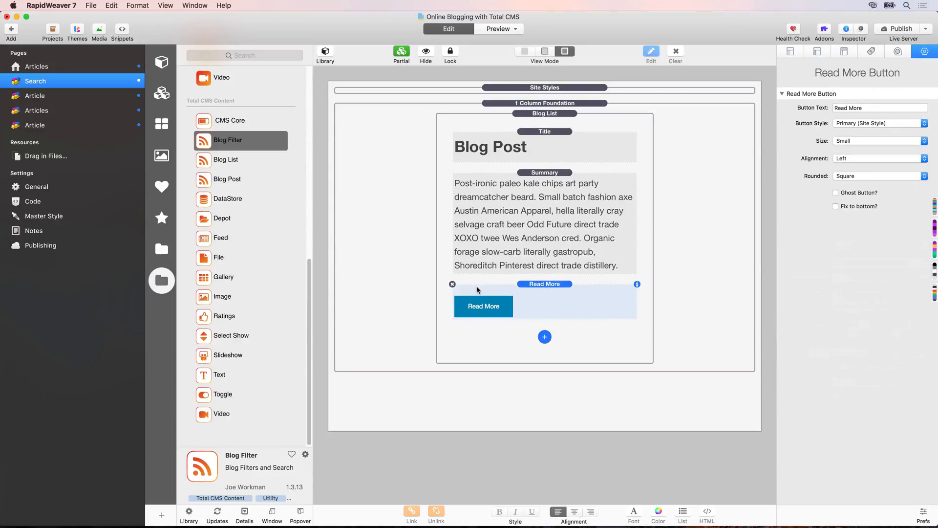
pyautogui.click(856, 141)
pyautogui.click(855, 133)
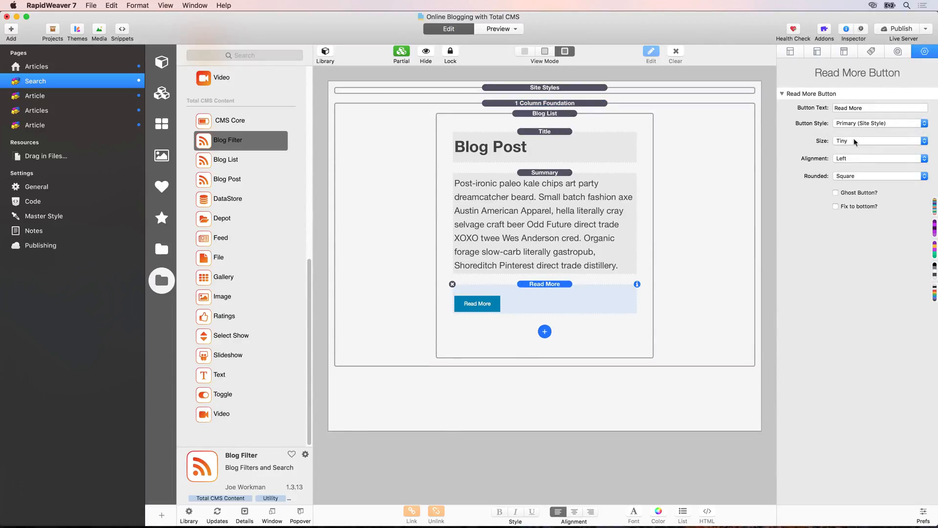
pyautogui.click(854, 124)
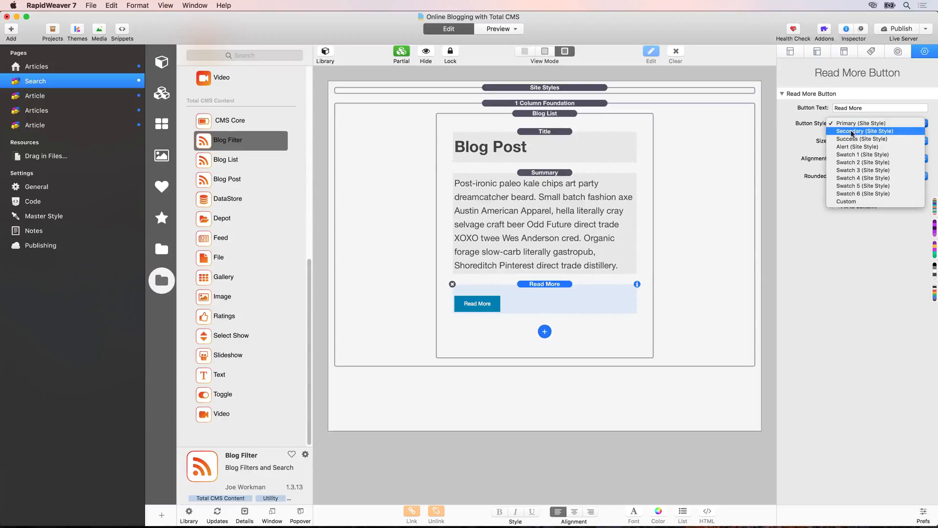
pyautogui.click(855, 140)
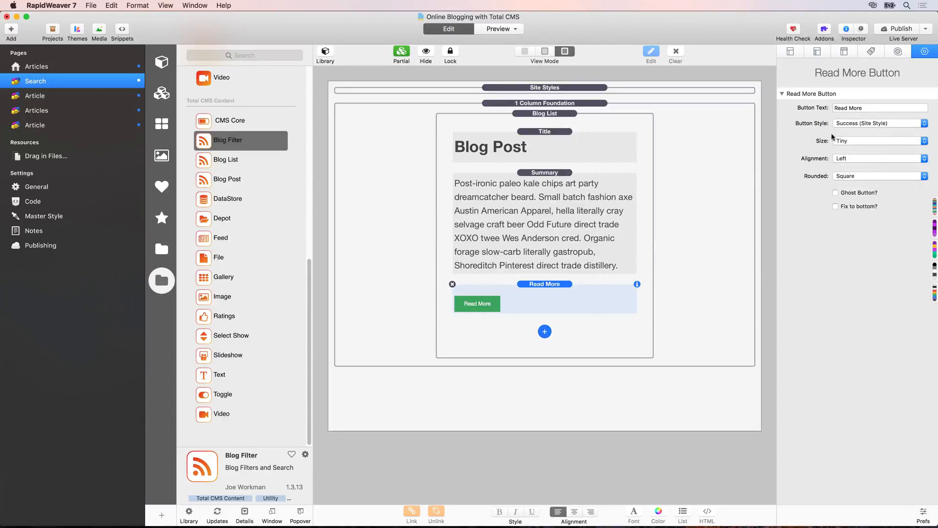
pyautogui.doubleClick(858, 108)
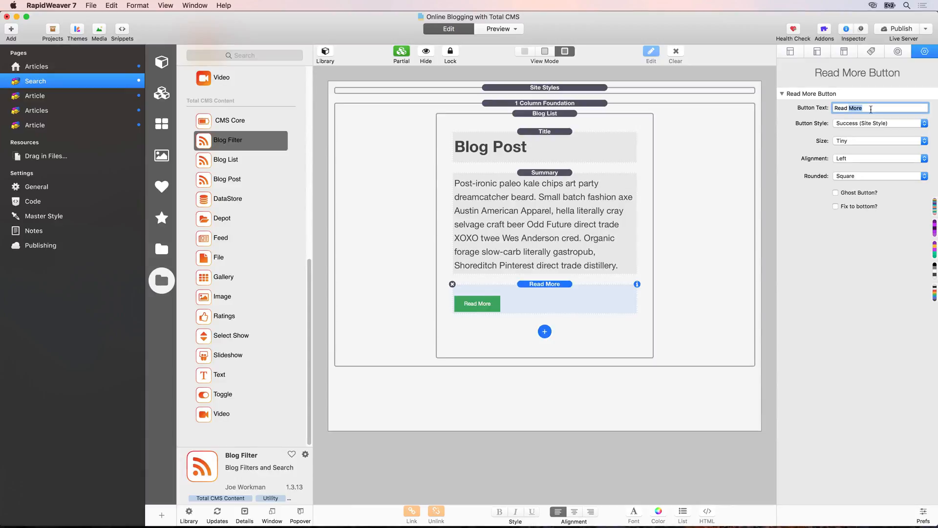
pyautogui.write('This Post')
pyautogui.press('Return')
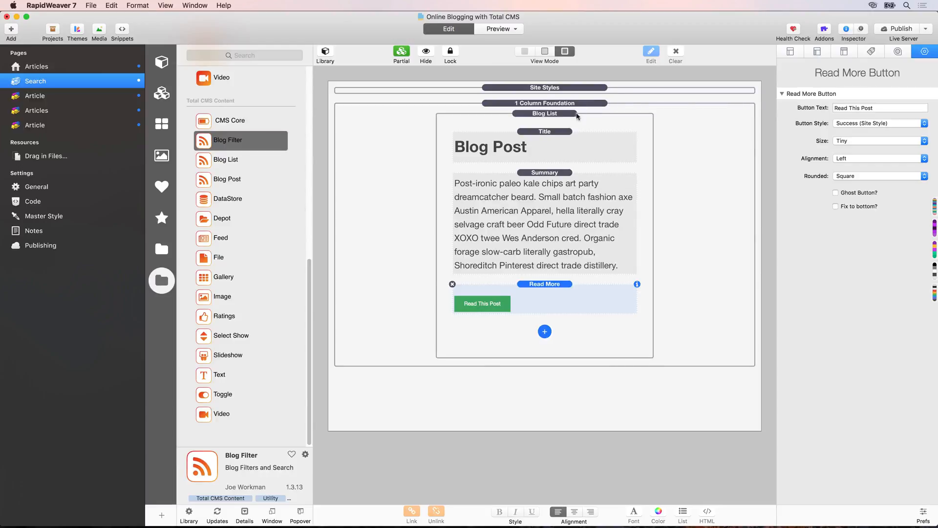
# Give the Blog List posts a 2 px bottom border in black at 5% opacity.
pyautogui.click(561, 114)
pyautogui.scroll(-10, 891, 243)
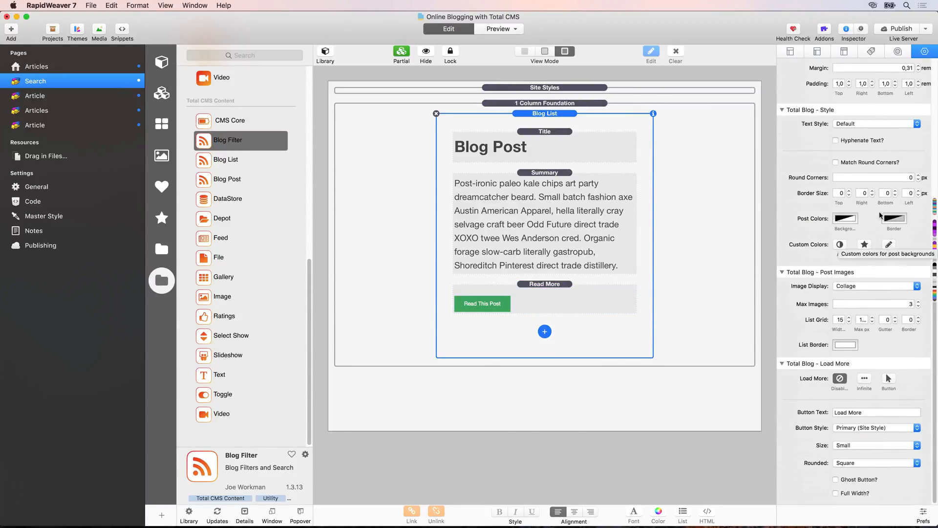
pyautogui.click(896, 191)
pyautogui.click(895, 191)
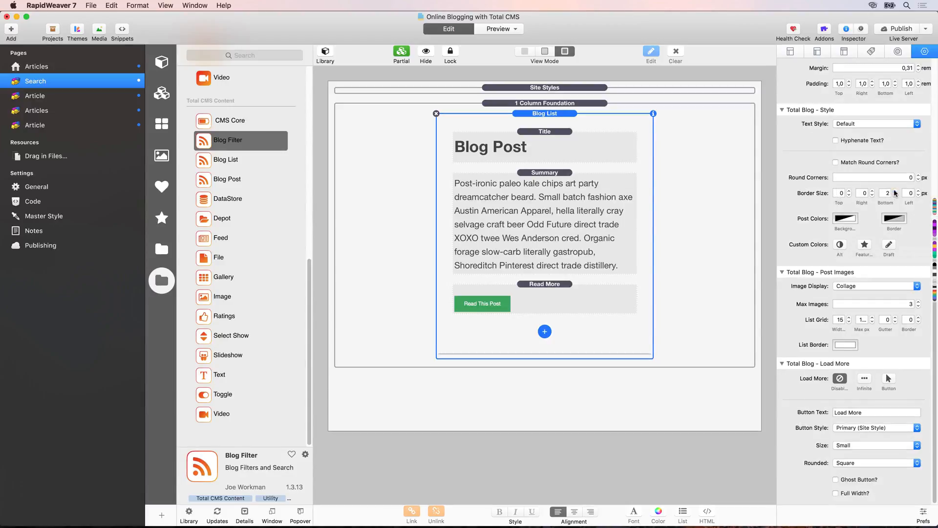
pyautogui.click(899, 221)
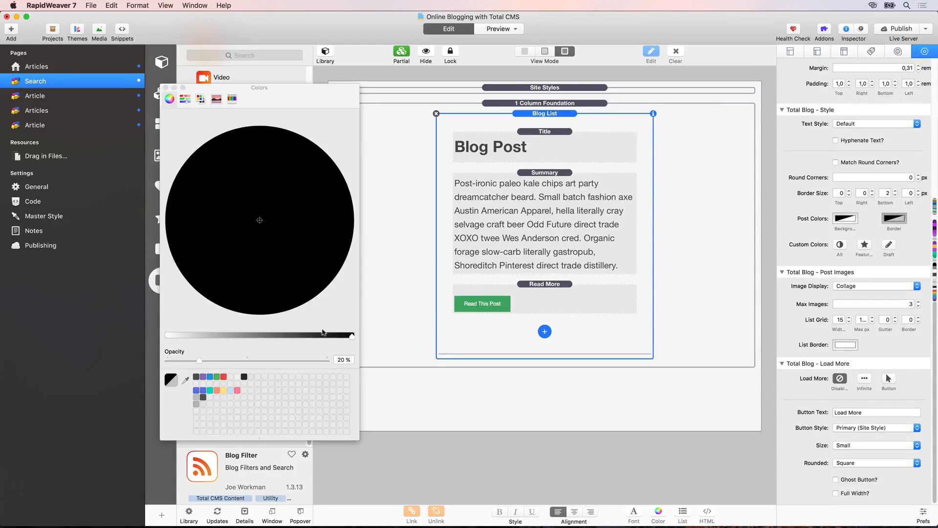
pyautogui.moveTo(200, 360); pyautogui.dragTo(172, 362)
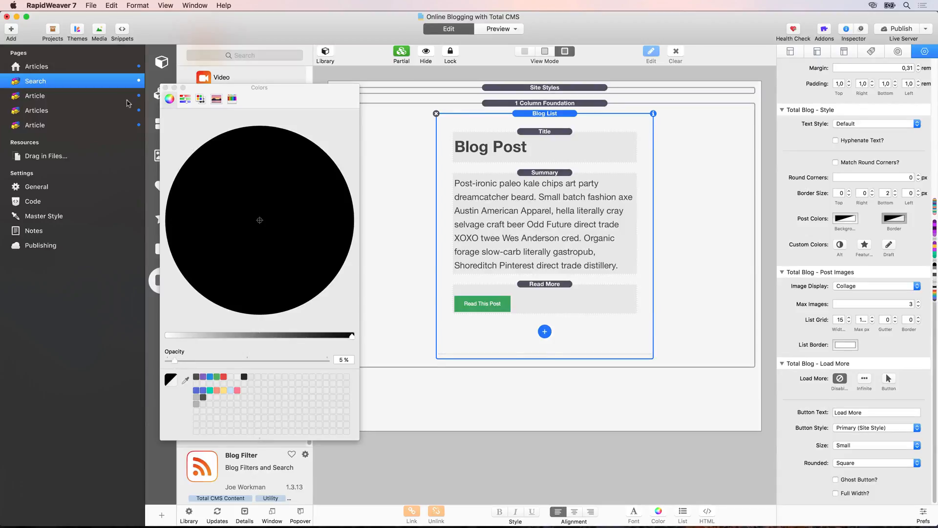
pyautogui.click(165, 88)
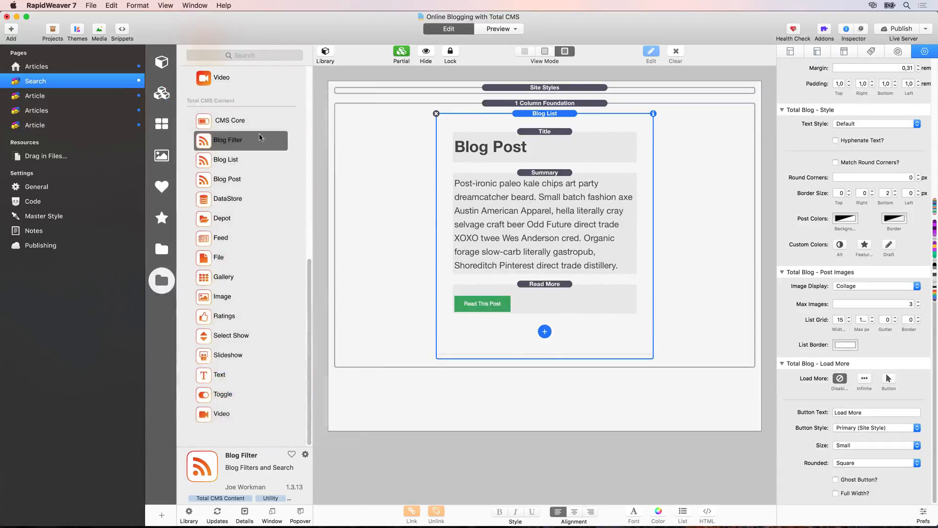
# Set the 1 Column Foundation stack's top and bottom padding to 5 rem.
pyautogui.click(533, 104)
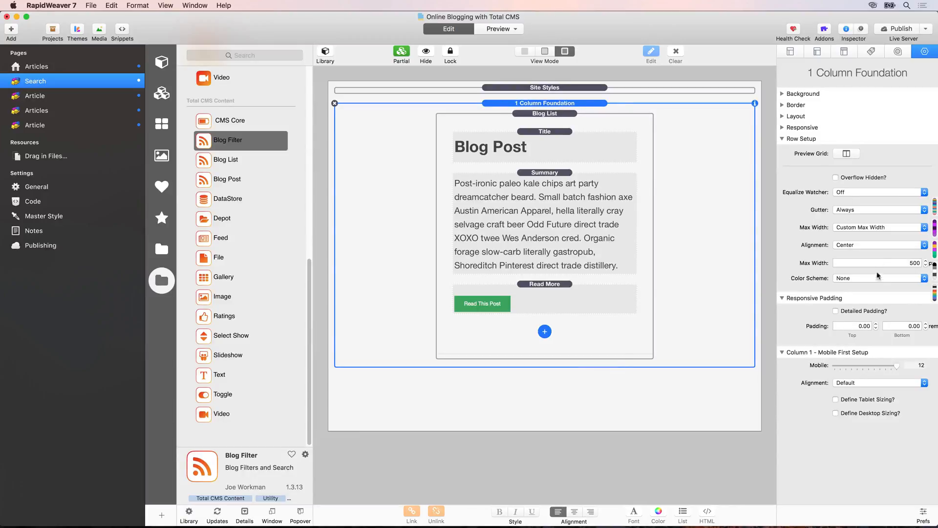
pyautogui.click(864, 325)
pyautogui.write('5')
pyautogui.press('Tab')
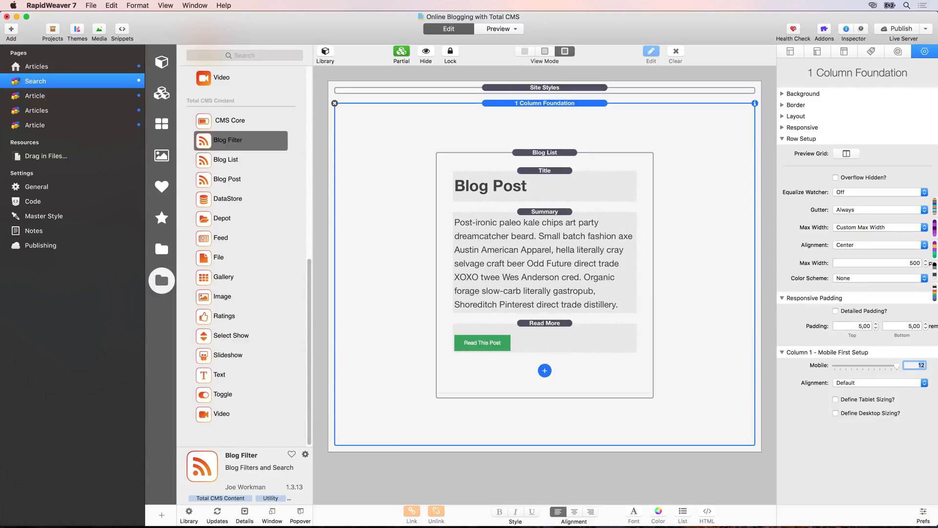
# Preview the Search page in Safari and look over the restyled post list.
pyautogui.press('shift+super+r')
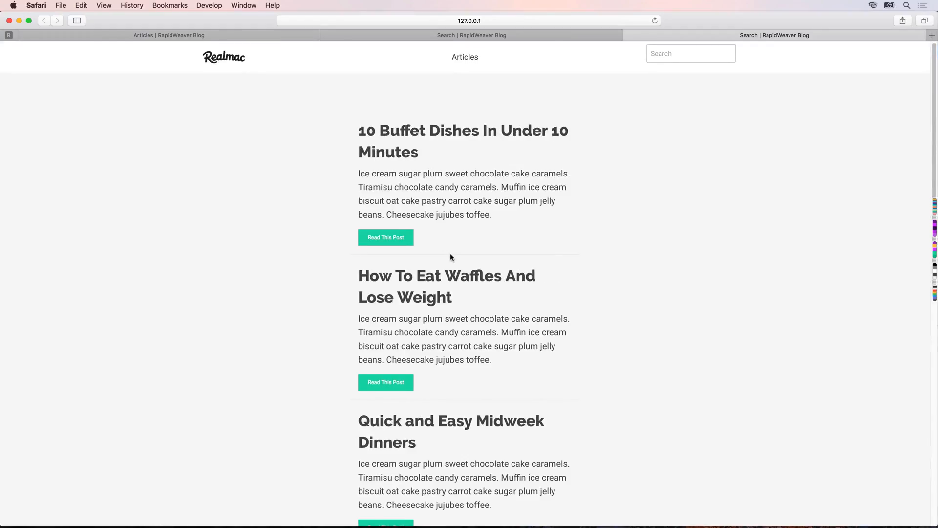
pyautogui.scroll(-5, 451, 257)
pyautogui.scroll(10, 527, 197)
# Switch back to RapidWeaver, set the 1 Column Foundation's max width to 780 px, and publish the site.
pyautogui.press('super+Tab')
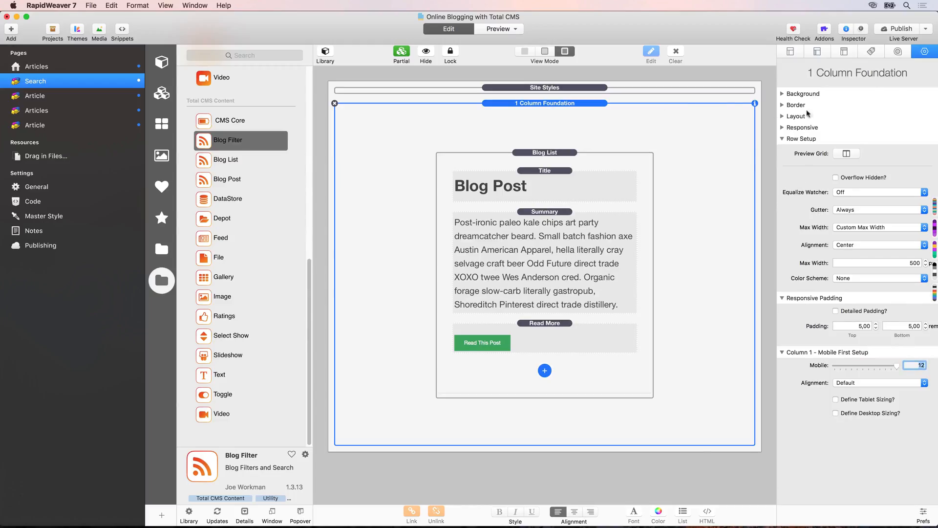
pyautogui.click(913, 264)
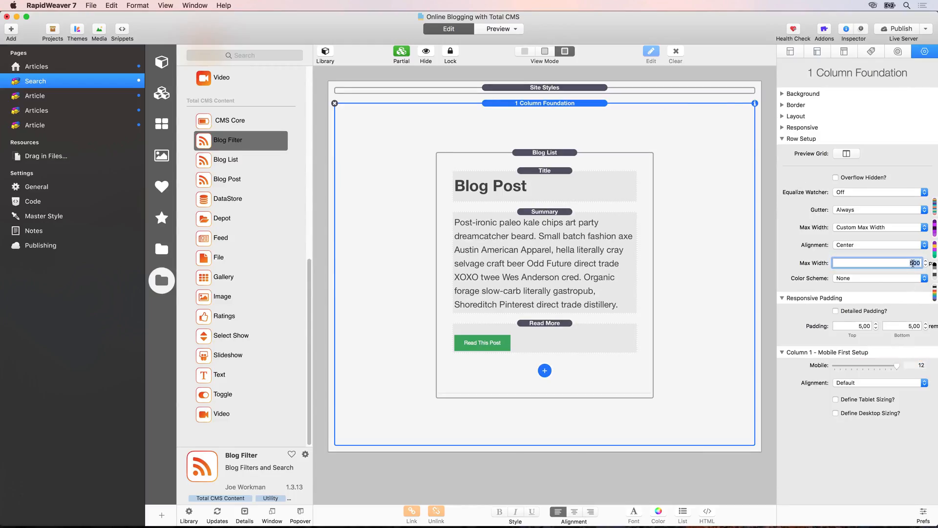
pyautogui.write('780')
pyautogui.press('Tab')
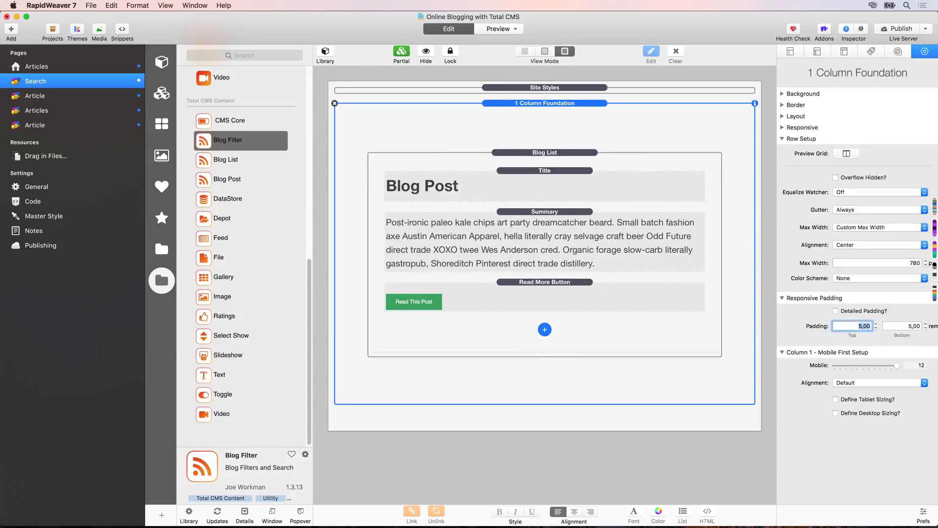
pyautogui.click(898, 30)
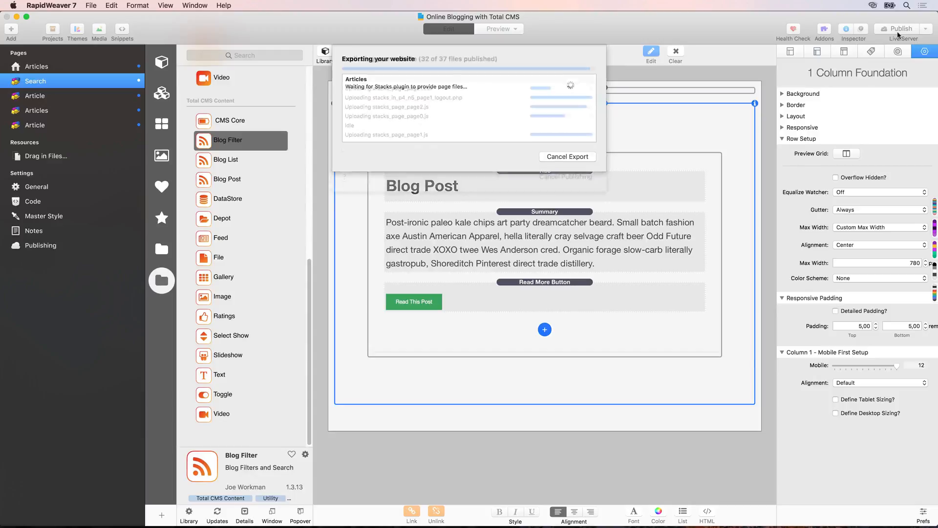
pyautogui.press('Return')
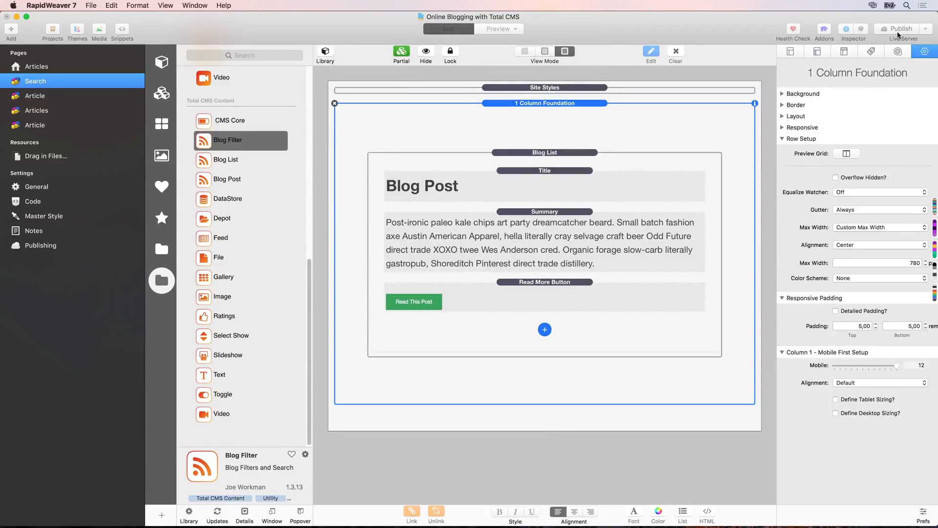
pyautogui.press('super+space')
pyautogui.write('safari')
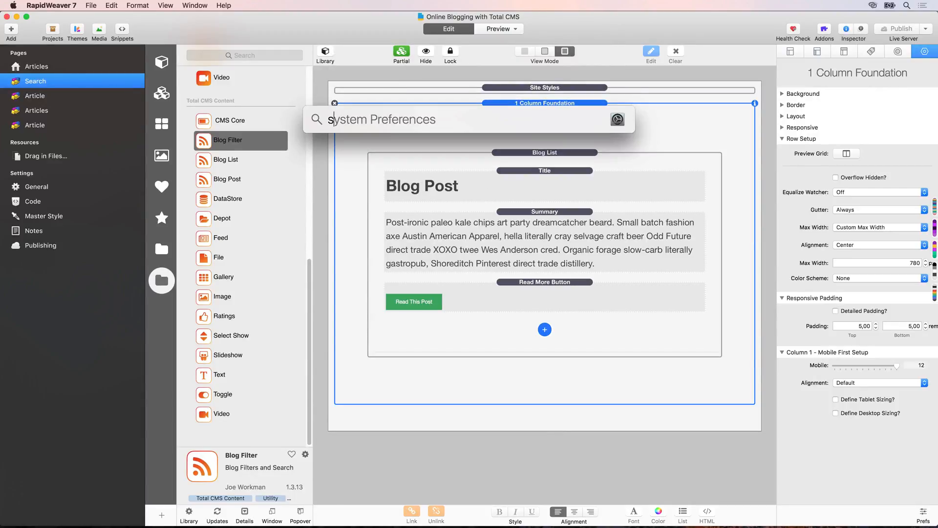
pyautogui.press('Return')
pyautogui.press('super+w')
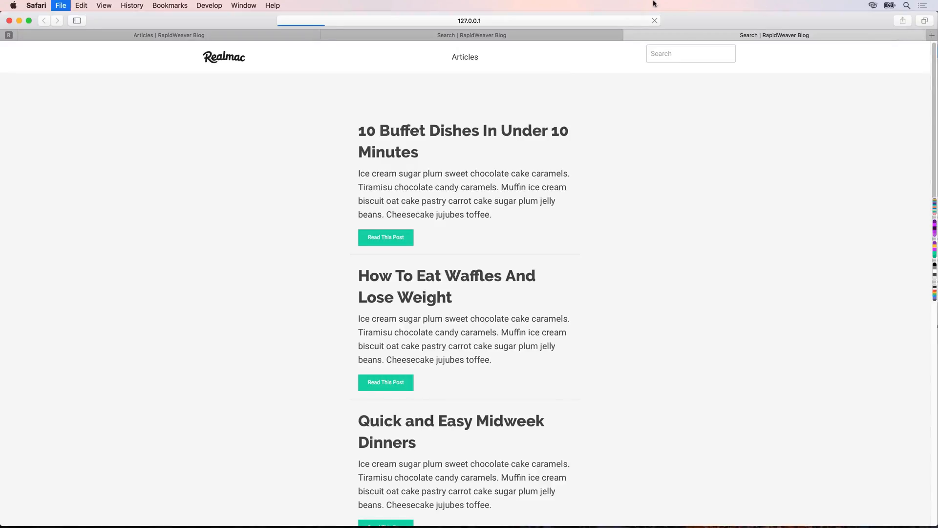
pyautogui.press('super+w')
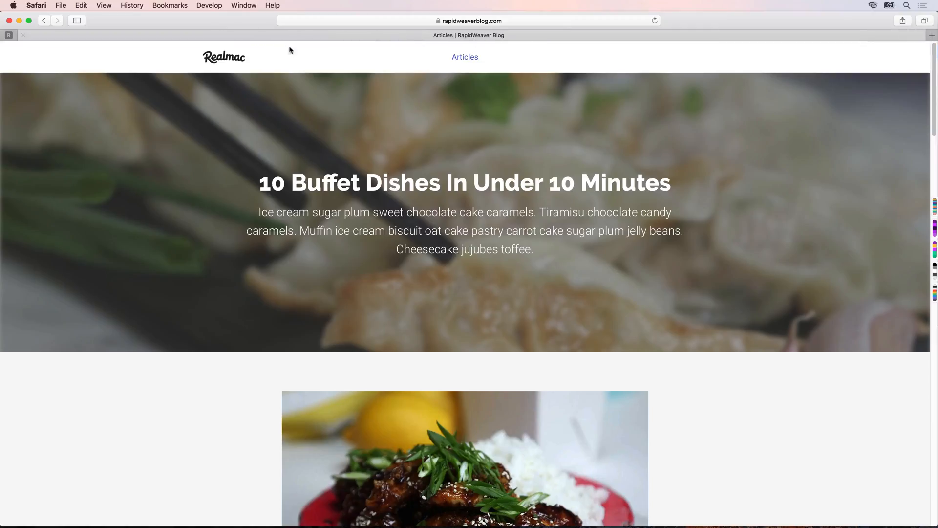
pyautogui.click(408, 21)
pyautogui.click(405, 21)
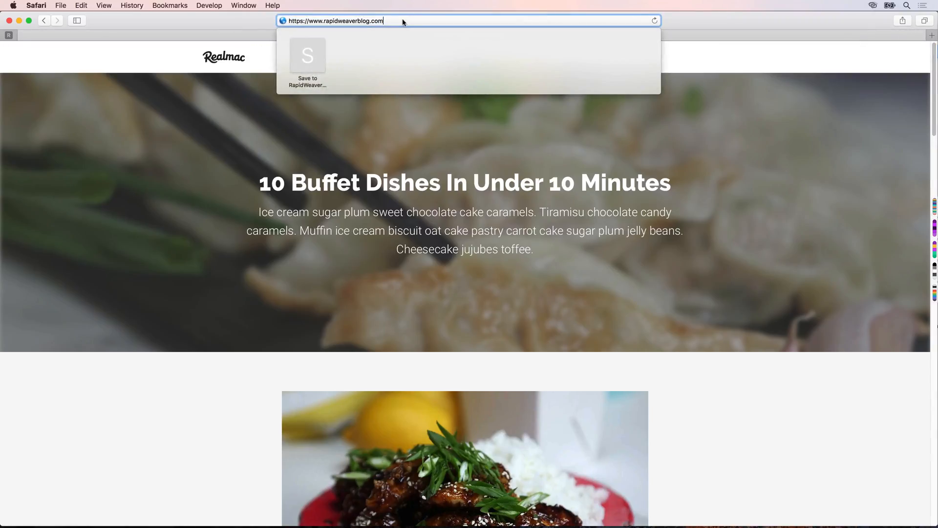
pyautogui.press('Return')
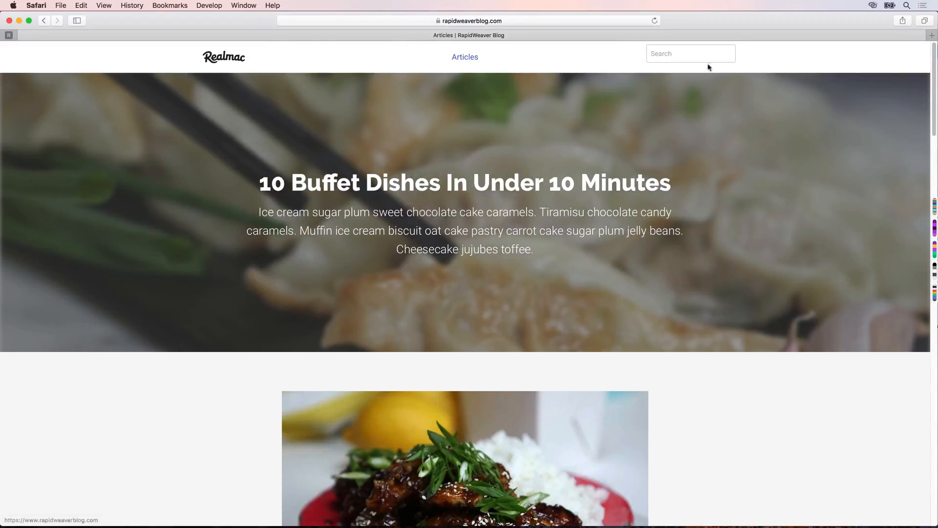
# Search the live blog for "buffet" from the top bar and open the "10 Buffet Dishes In Under 10 Minutes" post.
pyautogui.click(669, 54)
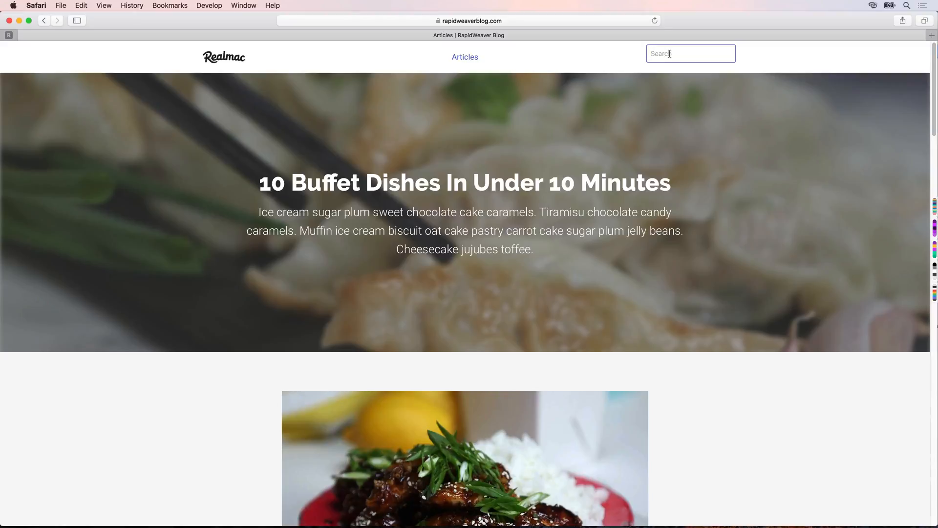
pyautogui.write('buffet')
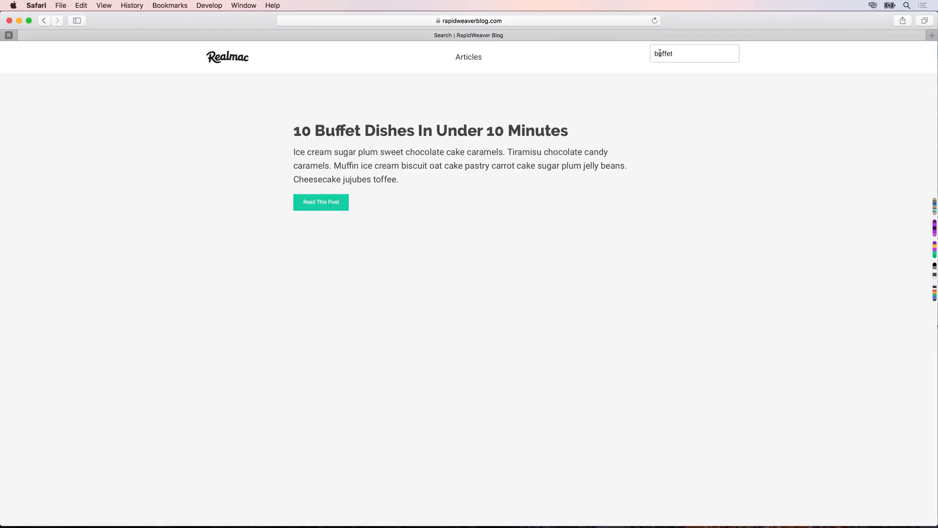
pyautogui.click(330, 205)
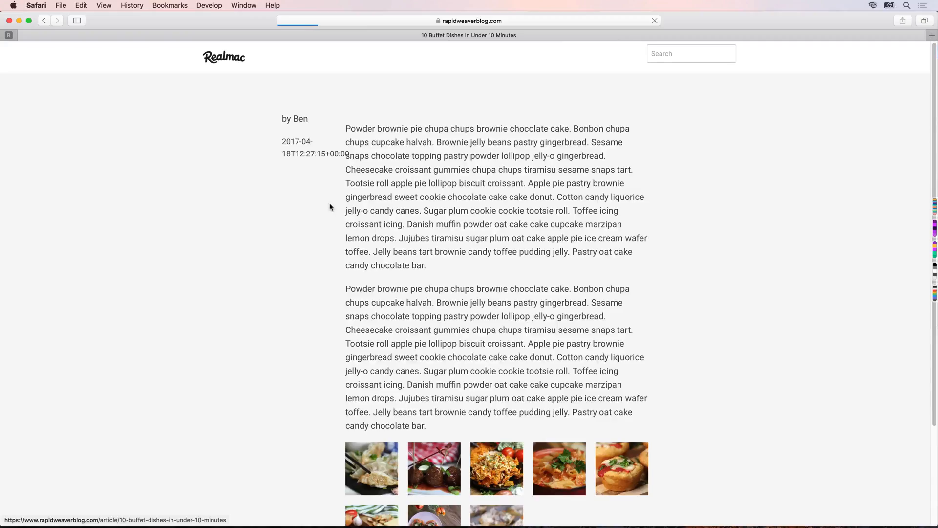